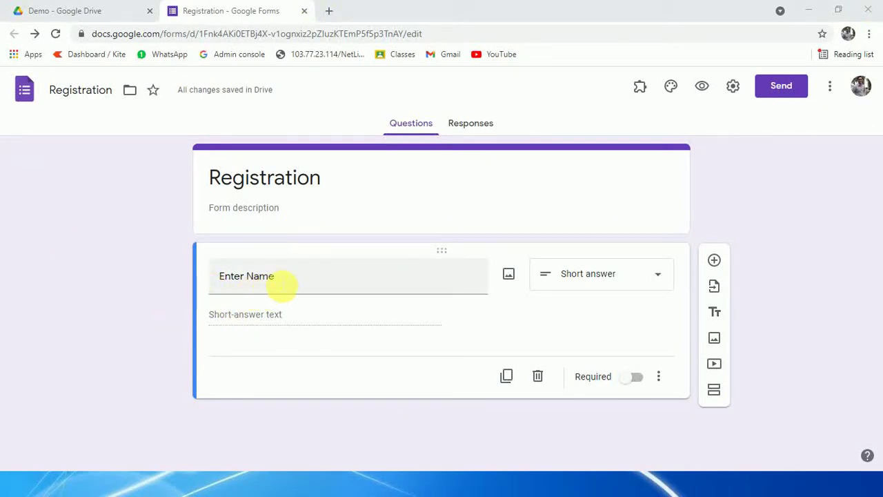
# Step: Submit 1254 as the Enter Name answer in the form preview, then close the preview
pyautogui.click(705, 87)
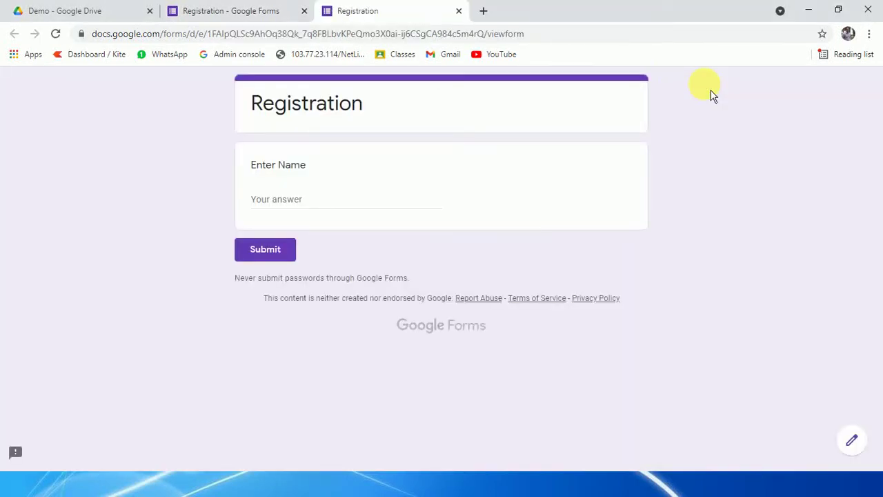
pyautogui.click(285, 199)
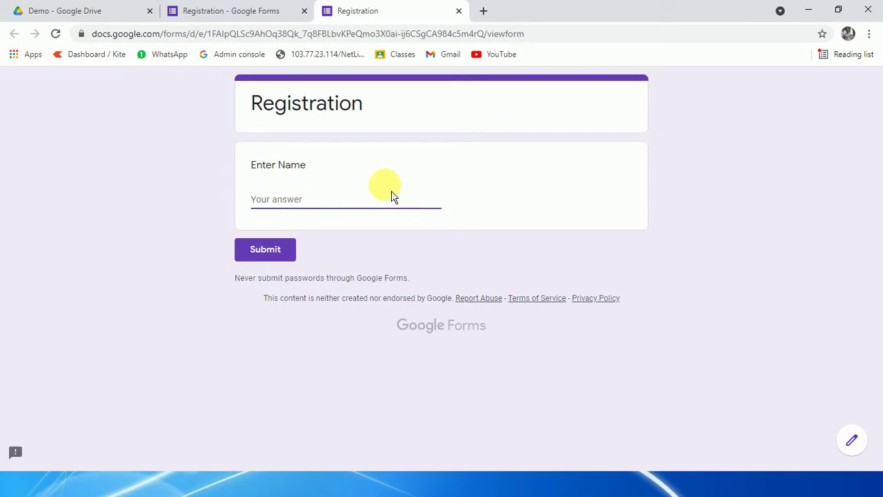
pyautogui.write('xxx')
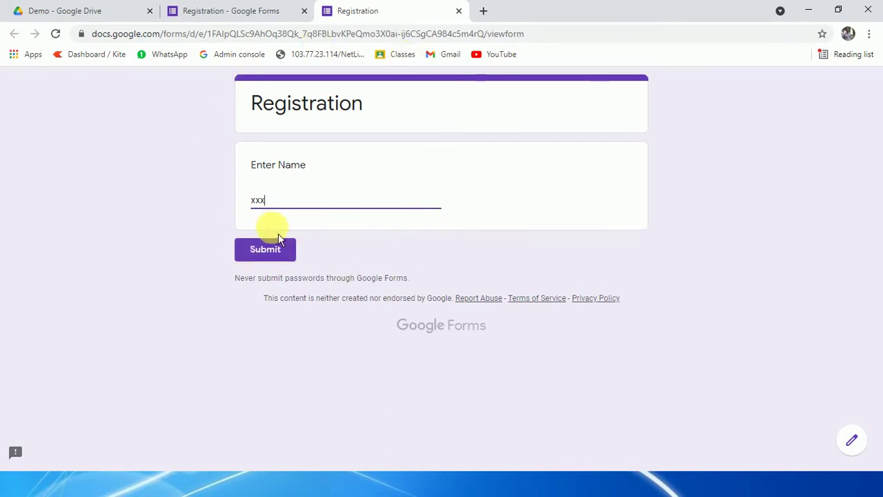
pyautogui.press('BackSpace')
pyautogui.press('BackSpace')
pyautogui.press('BackSpace')
pyautogui.write('c')
pyautogui.press('BackSpace')
pyautogui.write('1254')
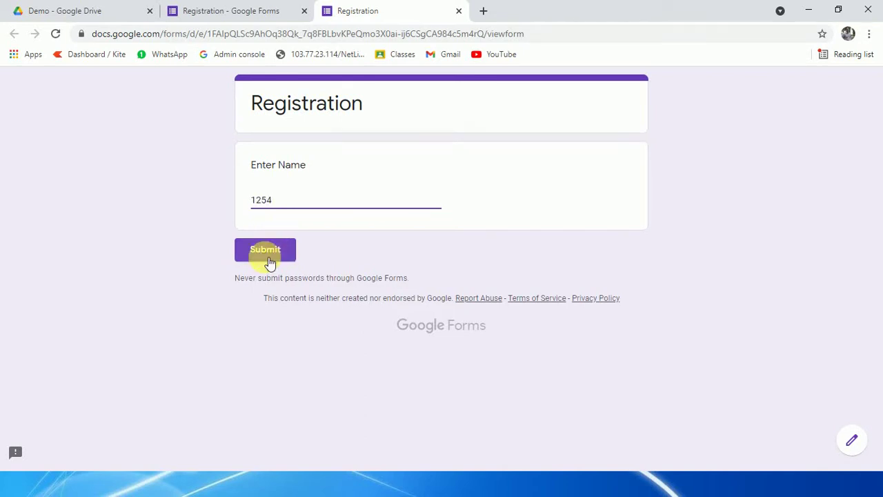
pyautogui.click(269, 257)
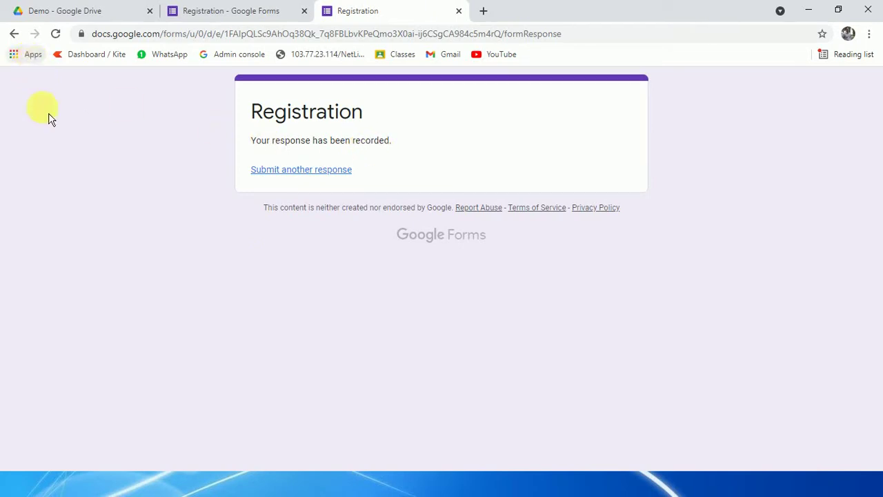
pyautogui.click(459, 11)
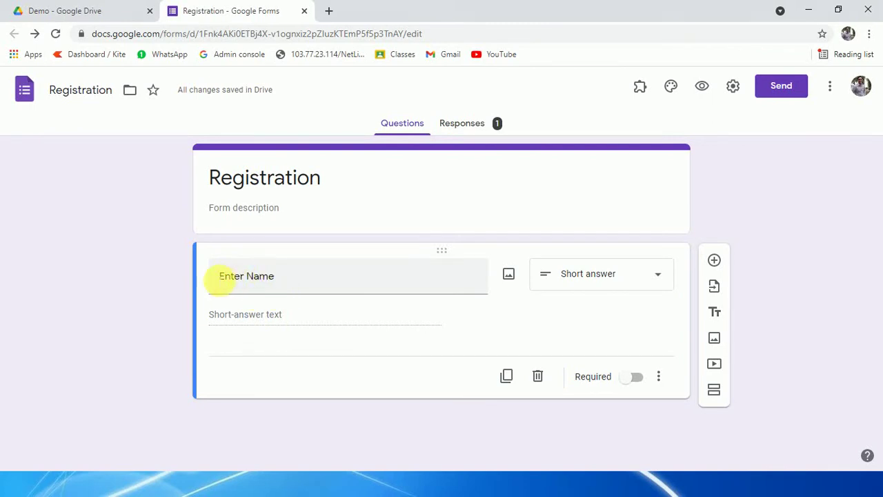
# Step: Mark Enter Name as required and confirm a blank preview submission shows the required error
pyautogui.click(626, 384)
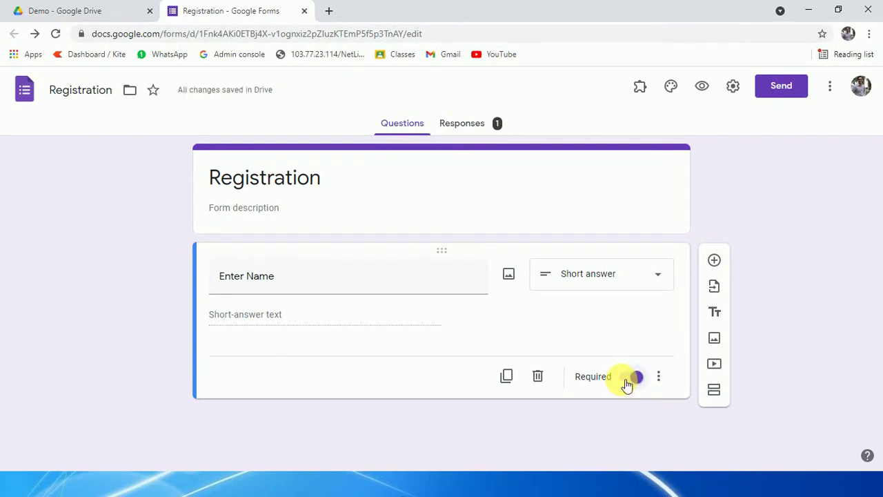
pyautogui.click(701, 86)
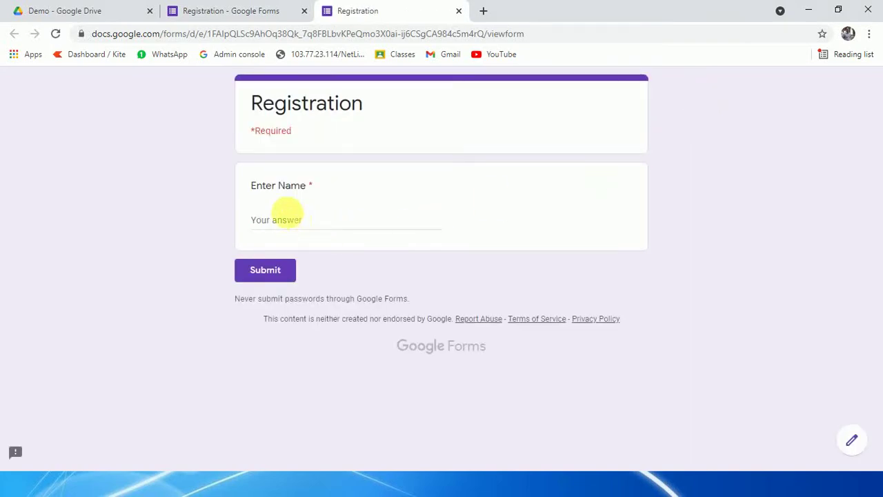
pyautogui.click(281, 227)
pyautogui.click(271, 274)
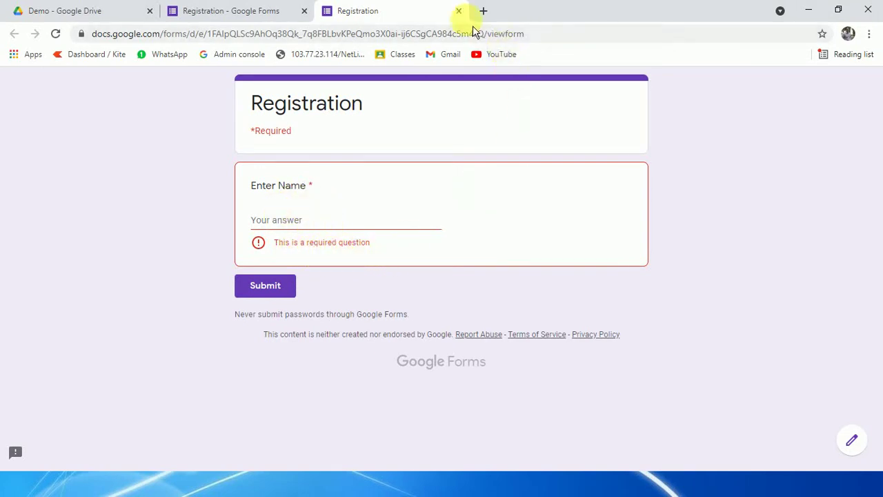
pyautogui.click(459, 11)
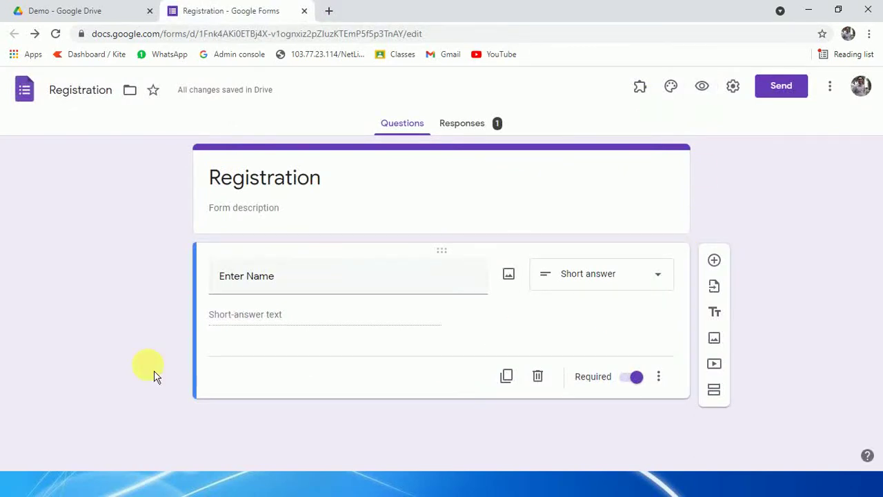
# Step: Add a required 'College Name' question below Enter Name
pyautogui.click(714, 260)
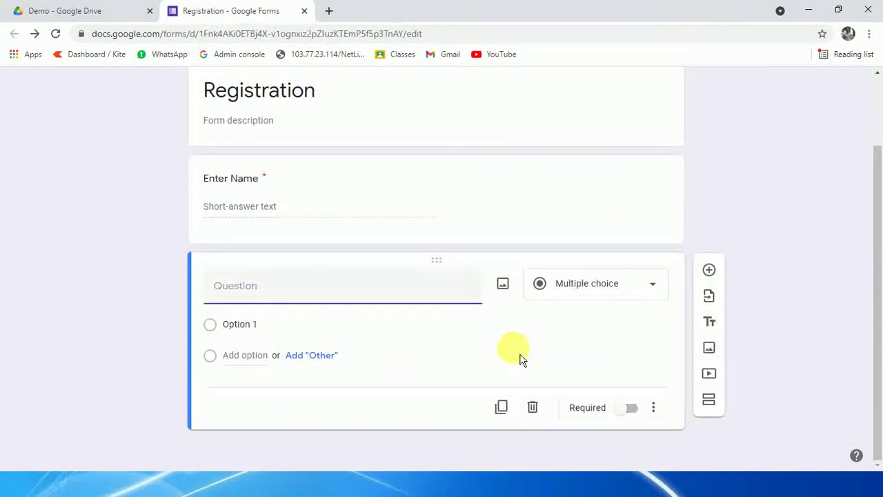
pyautogui.write('Coll')
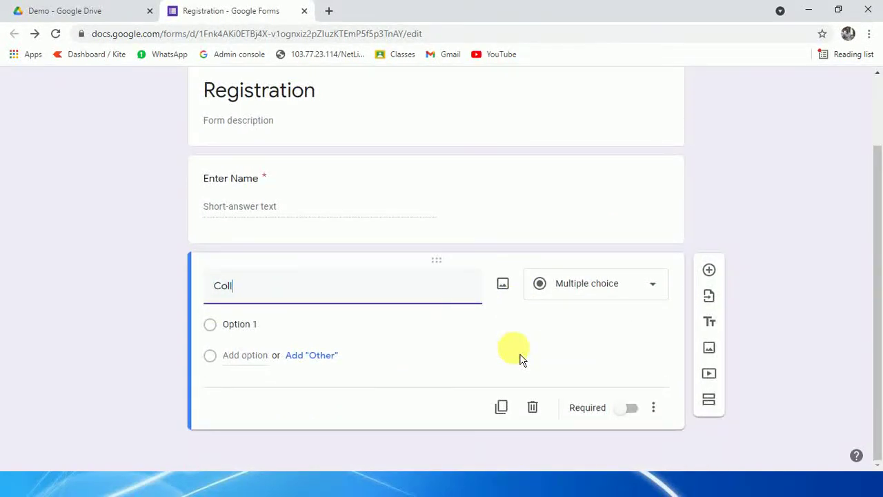
pyautogui.write('ege Name')
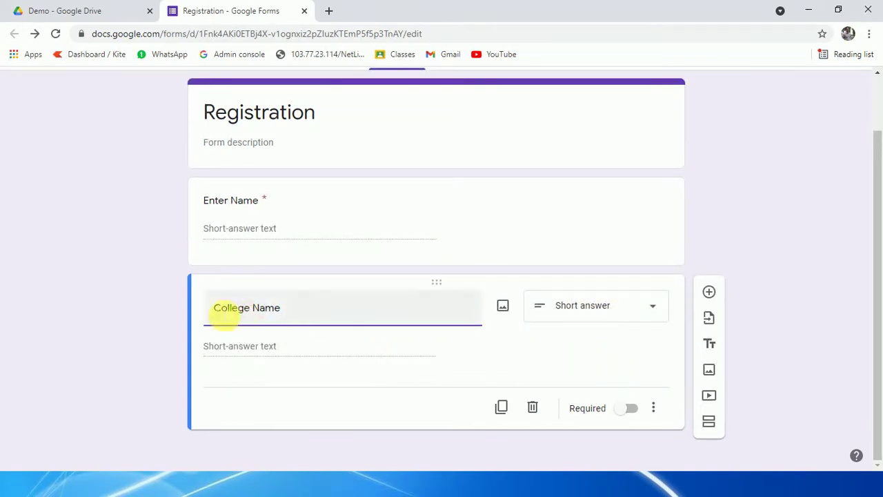
pyautogui.click(627, 413)
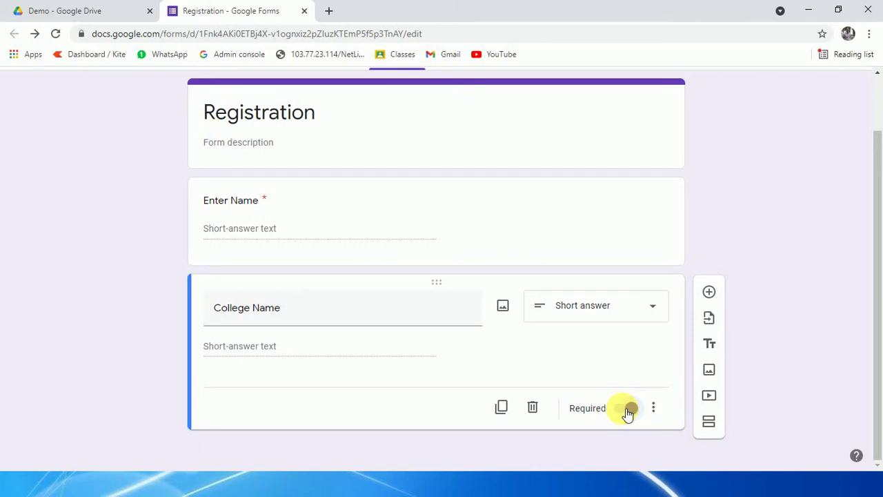
pyautogui.click(627, 411)
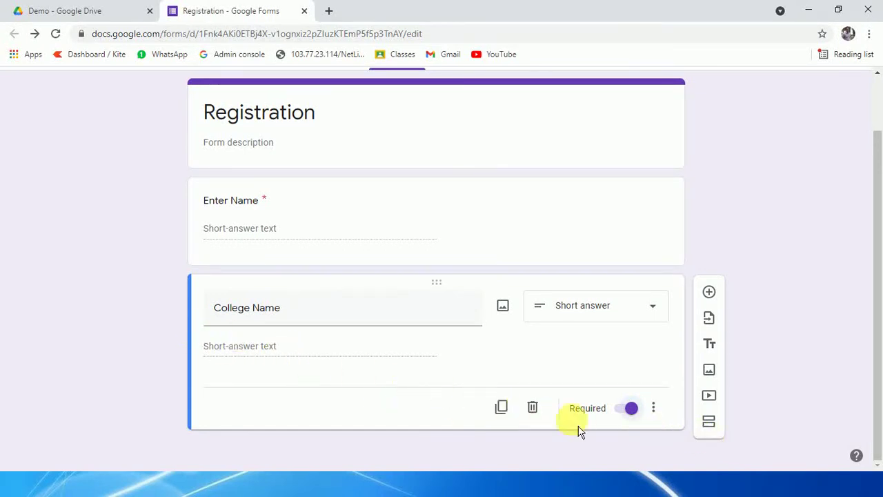
# Step: Give College Name a Length rule: minimum 3 characters, error 'Please enter valid college name'
pyautogui.click(657, 413)
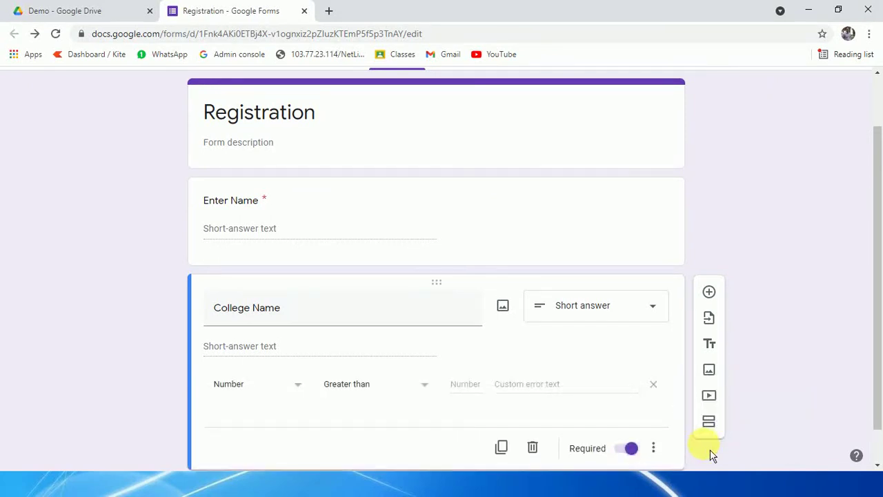
pyautogui.scroll(-1, 532, 385)
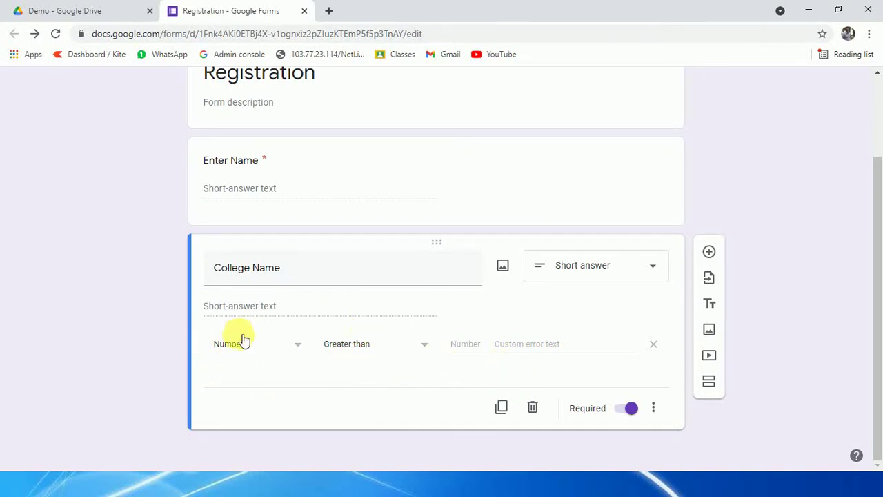
pyautogui.click(295, 348)
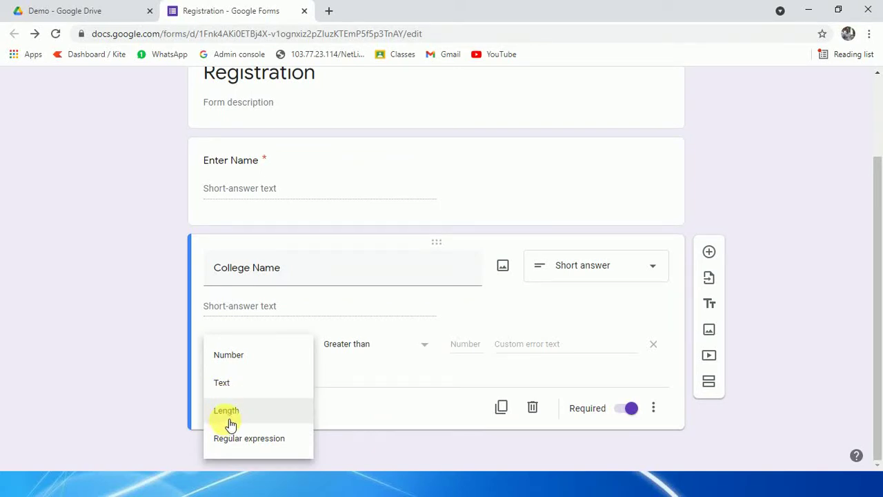
pyautogui.click(227, 414)
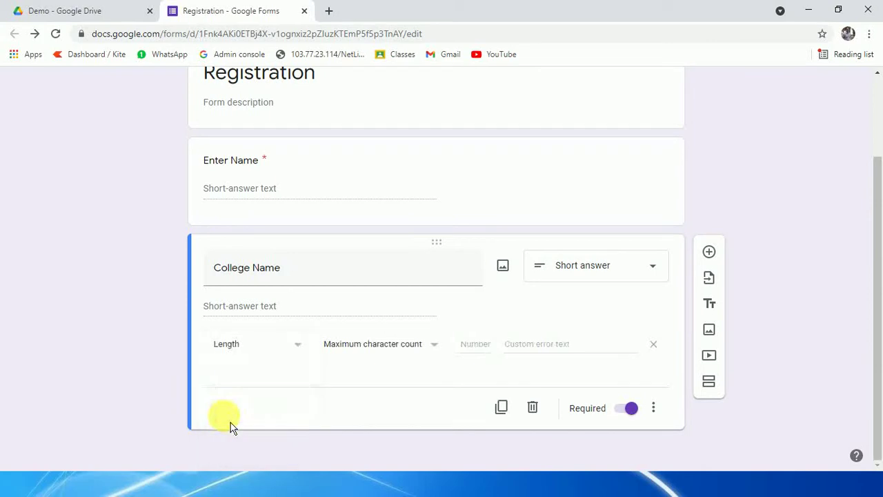
pyautogui.click(414, 352)
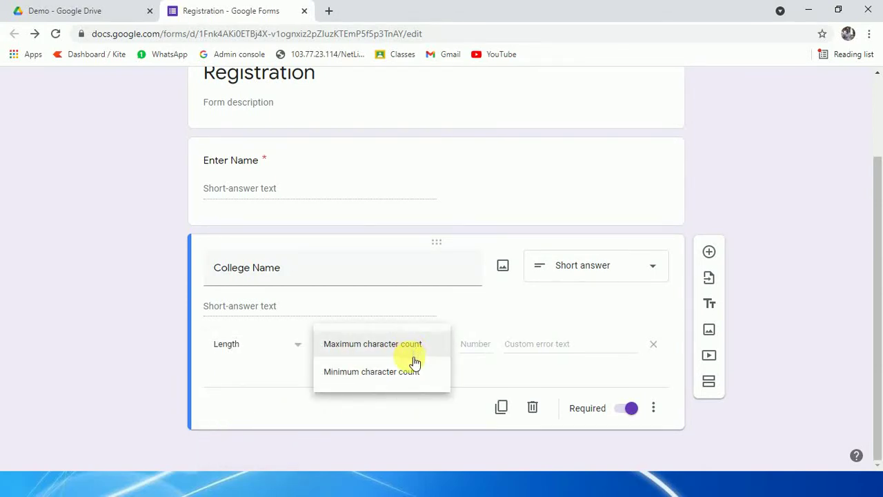
pyautogui.click(398, 381)
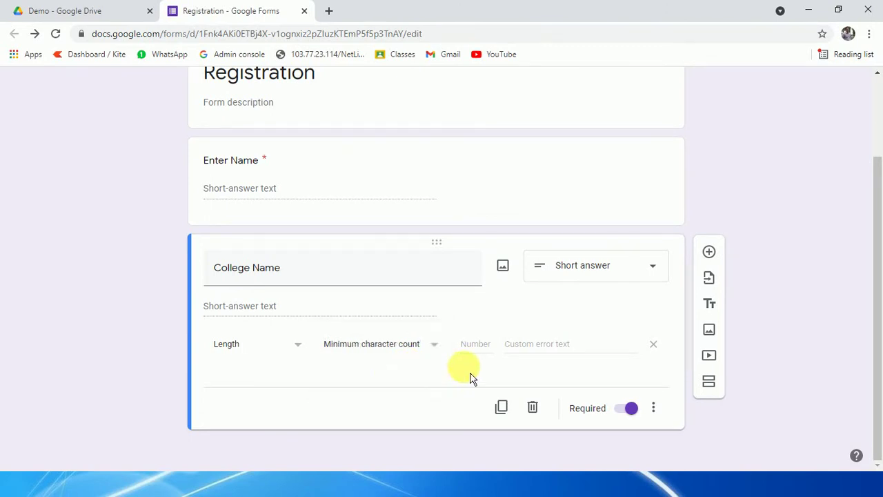
pyautogui.click(480, 345)
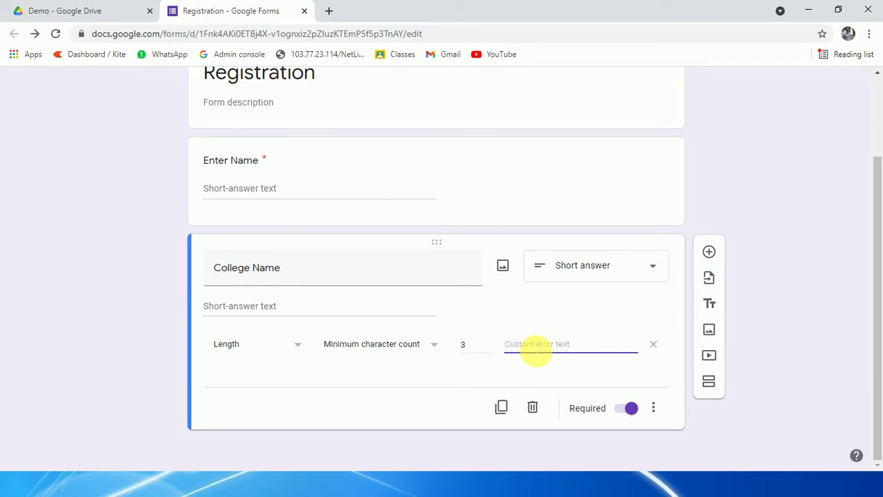
pyautogui.write('Please enter valid college')
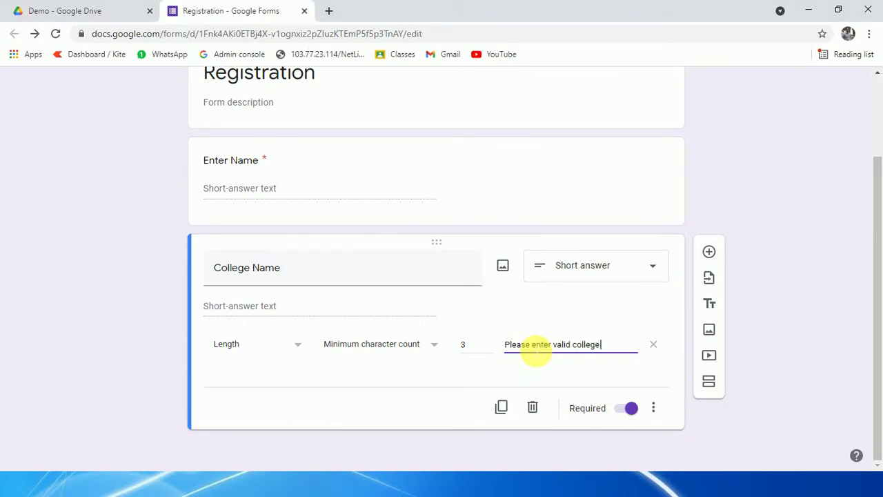
pyautogui.write('name')
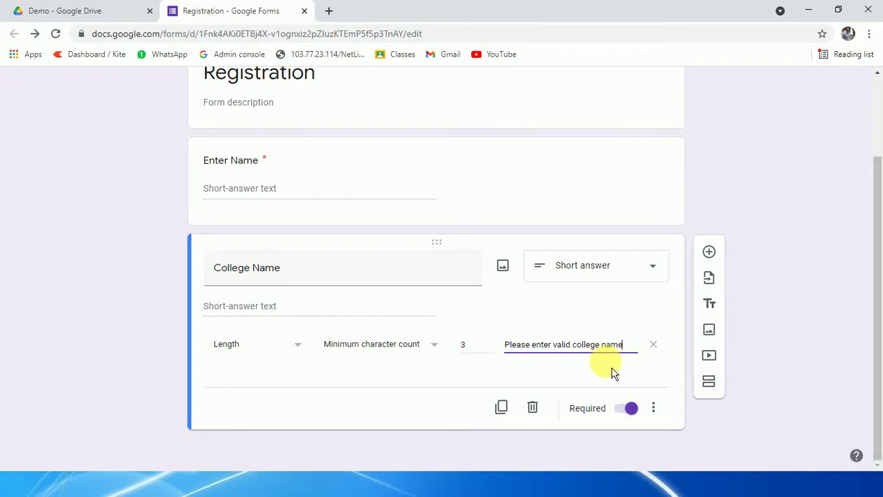
pyautogui.scroll(2, 311, 256)
# Step: In preview, submit 'aaaa' as name and 'ss' as College Name to trigger the length error
pyautogui.click(689, 88)
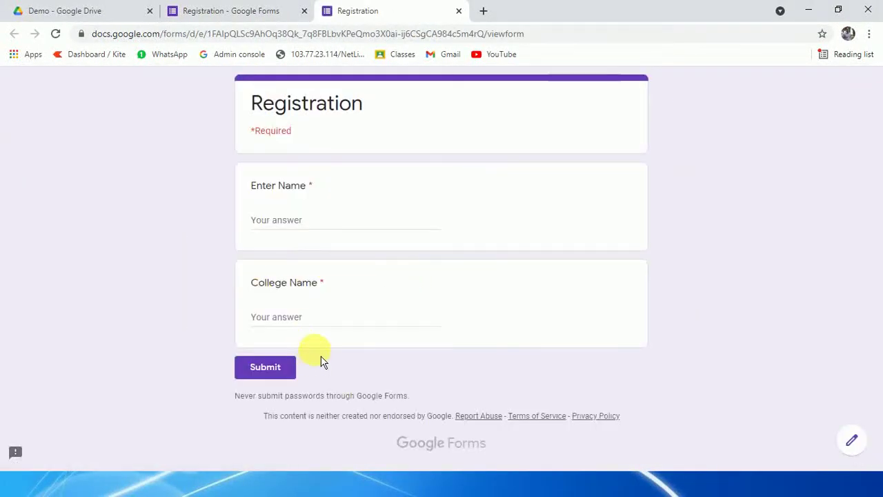
pyautogui.click(283, 319)
pyautogui.click(291, 226)
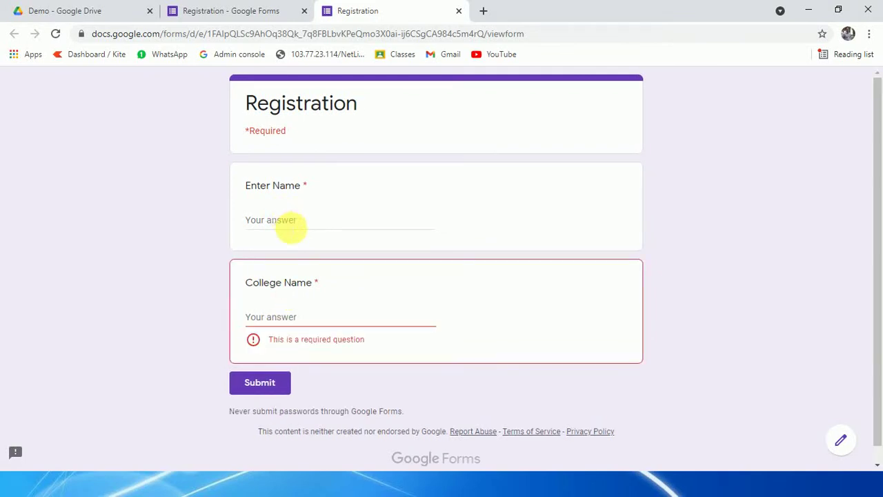
pyautogui.write('aaaa')
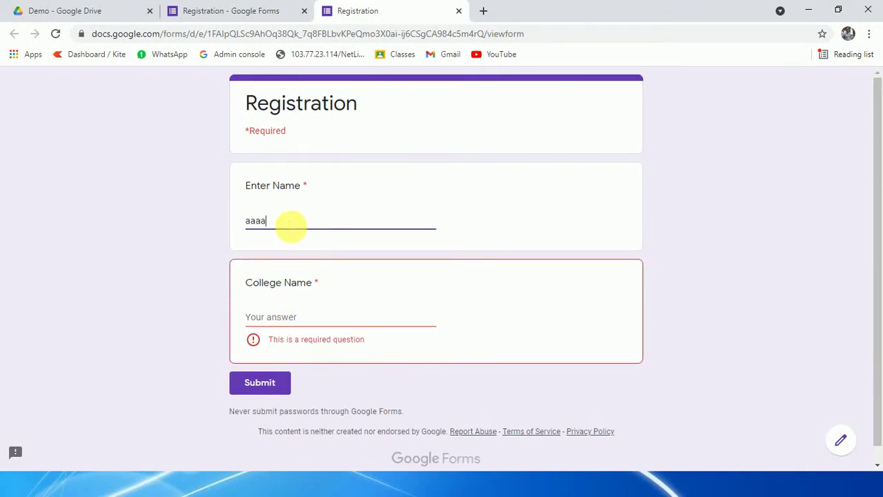
pyautogui.click(281, 324)
pyautogui.write('ss')
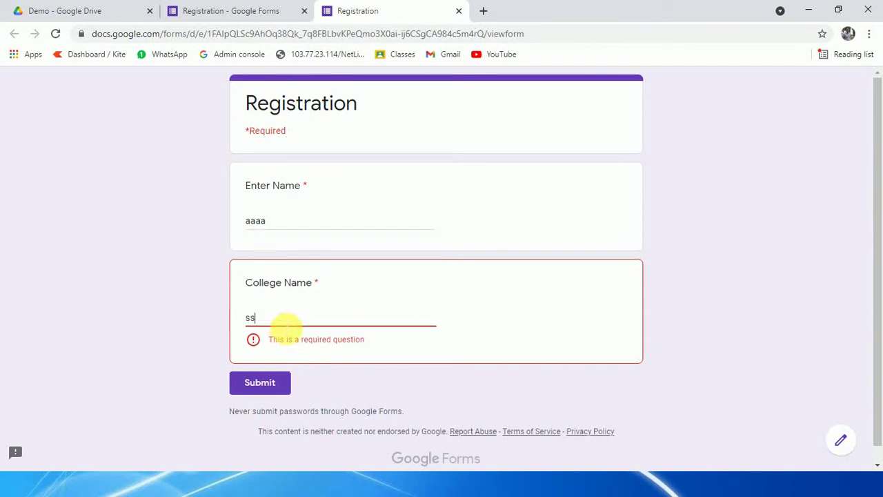
pyautogui.click(268, 385)
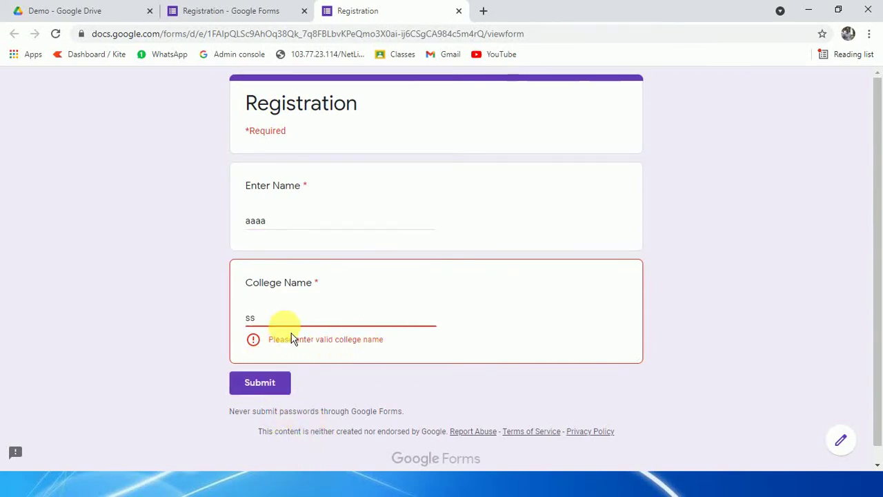
pyautogui.write('s')
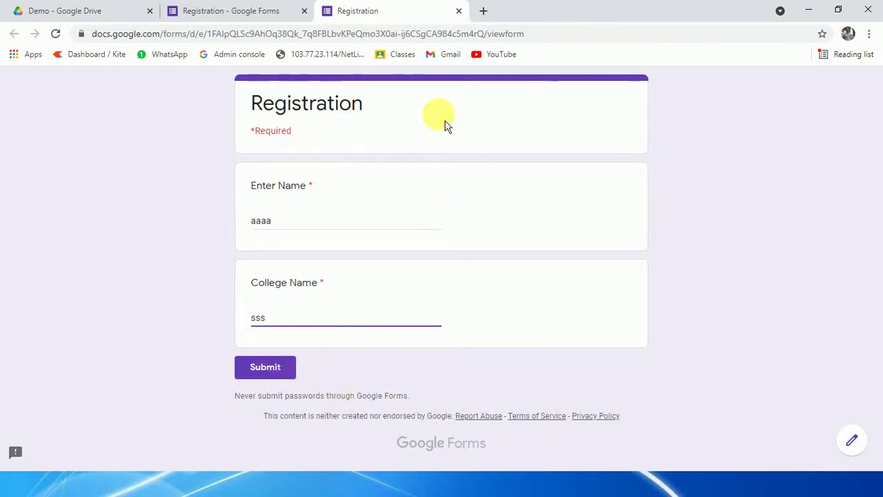
# Step: Leave the preview without saving and scroll the editor back to College Name
pyautogui.click(459, 11)
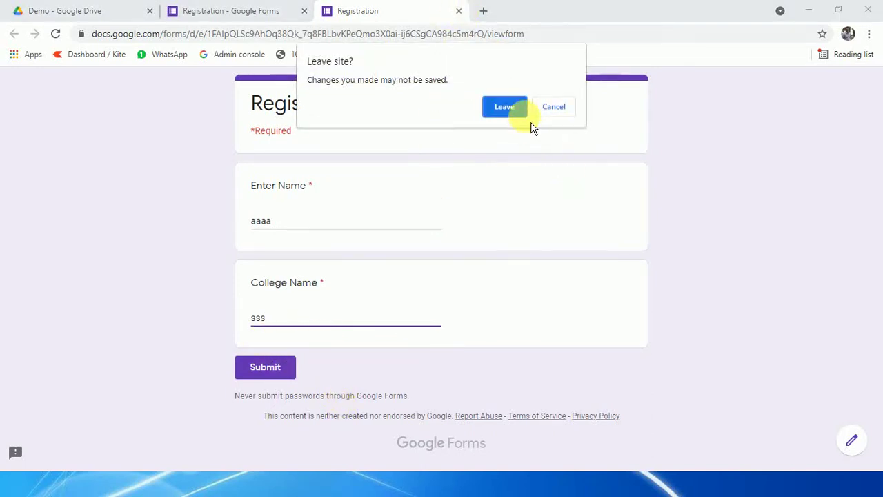
pyautogui.click(513, 108)
pyautogui.scroll(-3, 483, 303)
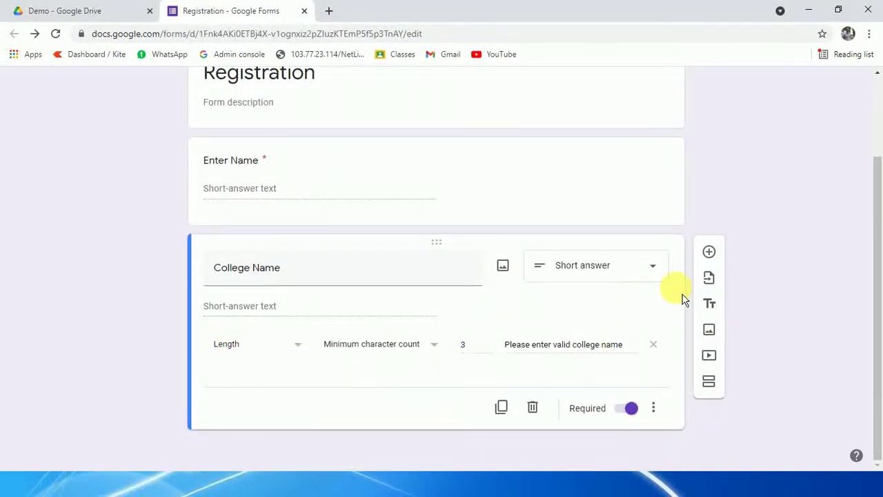
# Step: Add a required Contact Number question and turn on its response validation
pyautogui.click(712, 253)
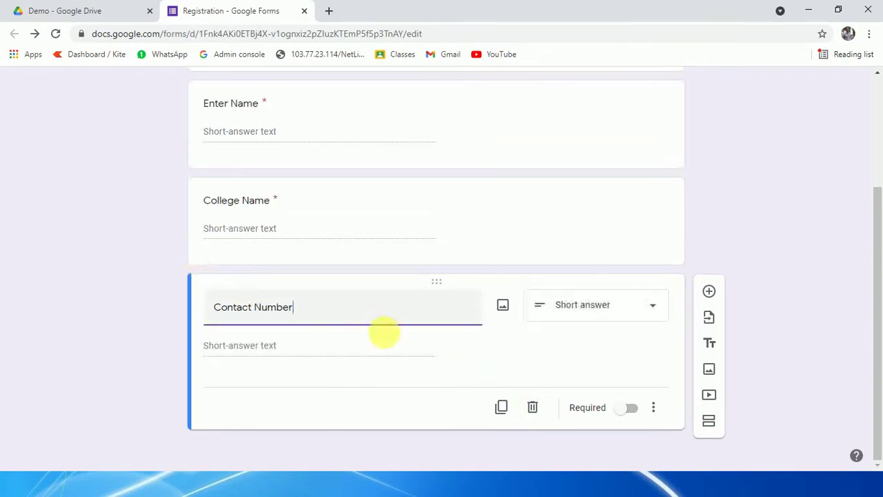
pyautogui.click(626, 408)
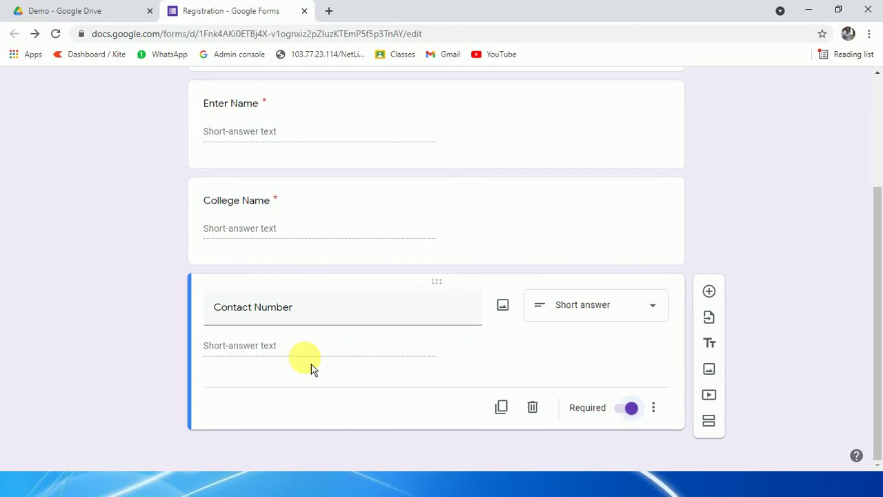
pyautogui.click(654, 410)
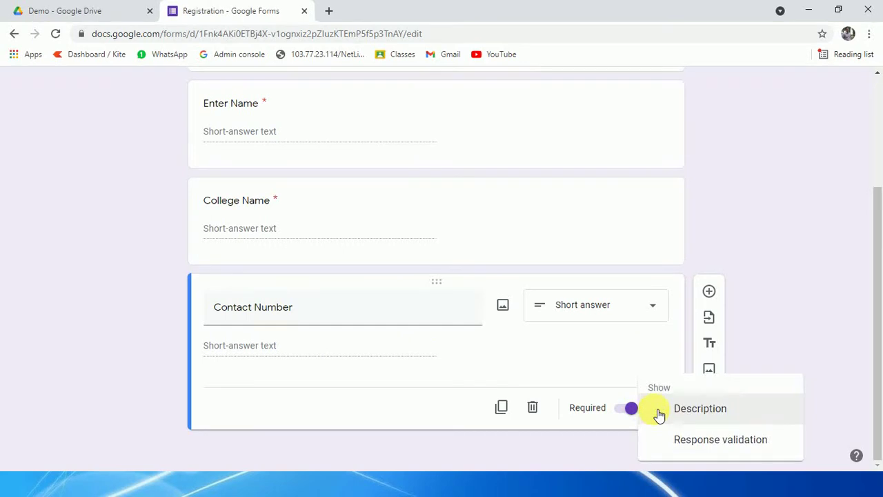
pyautogui.click(707, 447)
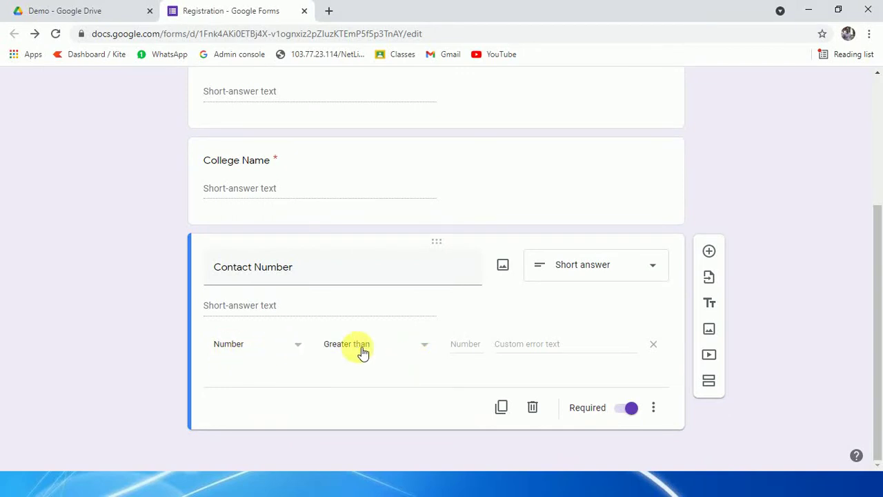
# Step: Set Contact Number validation to Number > Whole number with error 'Please enter valid contact number'
pyautogui.click(404, 350)
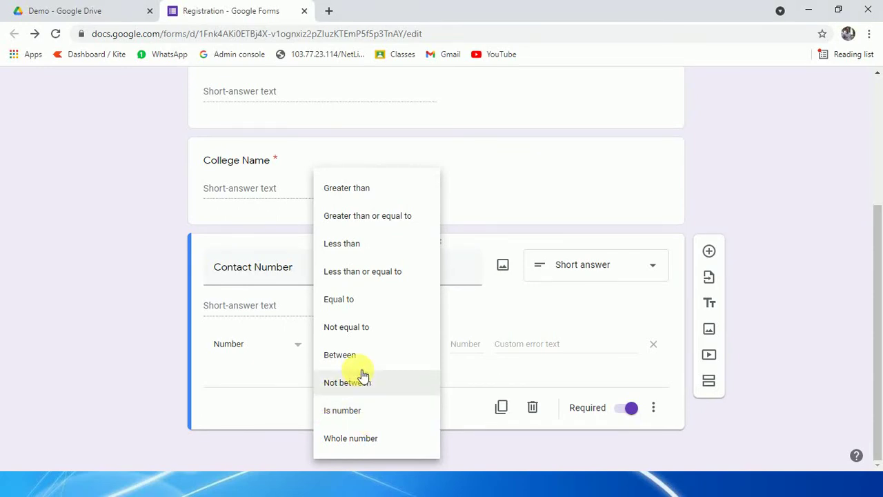
pyautogui.click(275, 353)
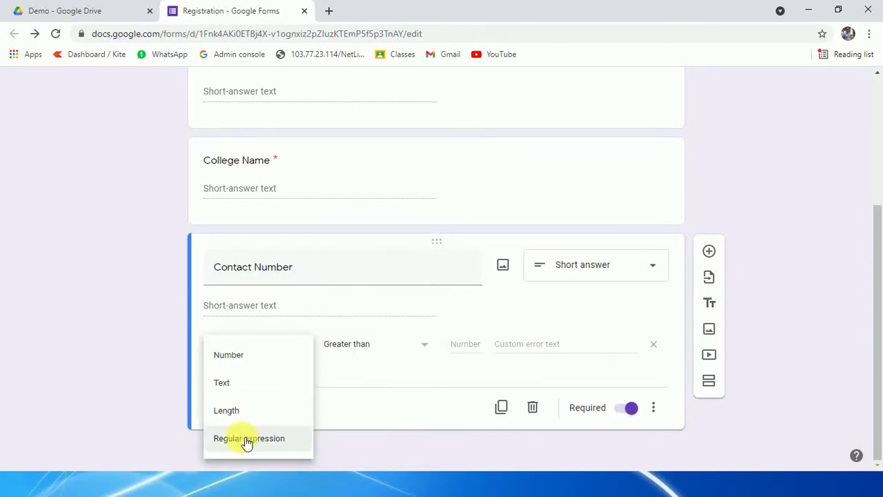
pyautogui.click(249, 410)
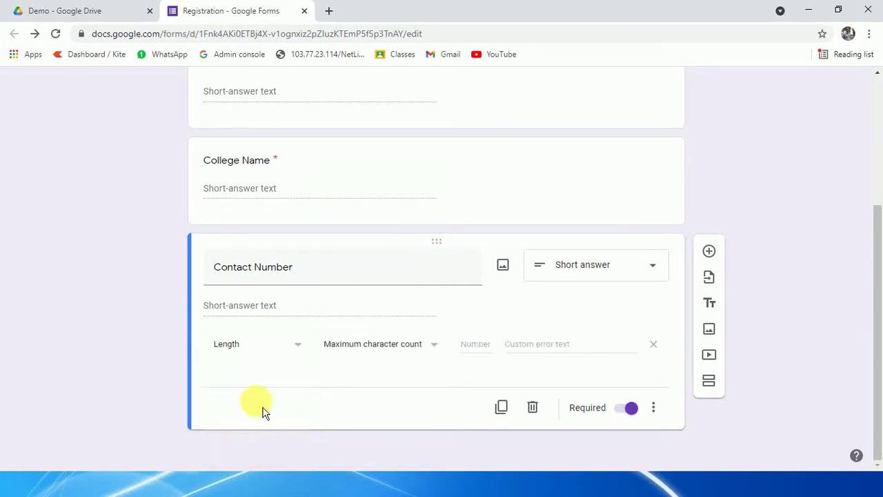
pyautogui.click(473, 348)
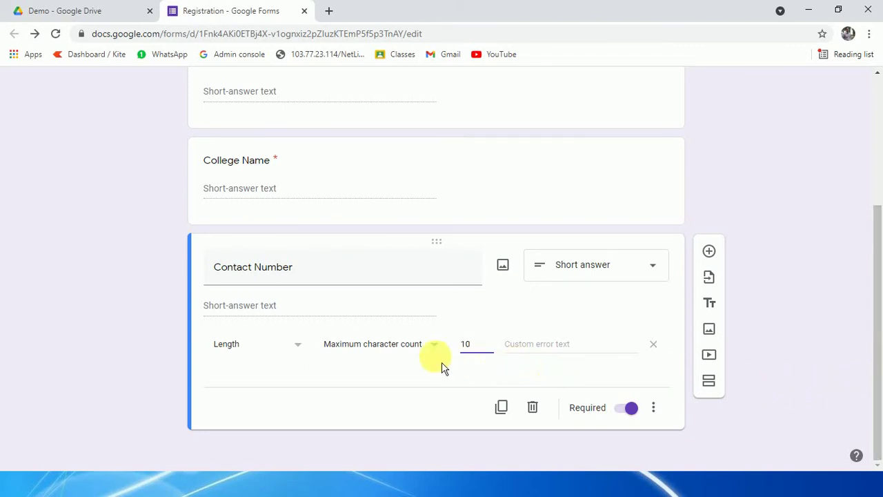
pyautogui.click(276, 346)
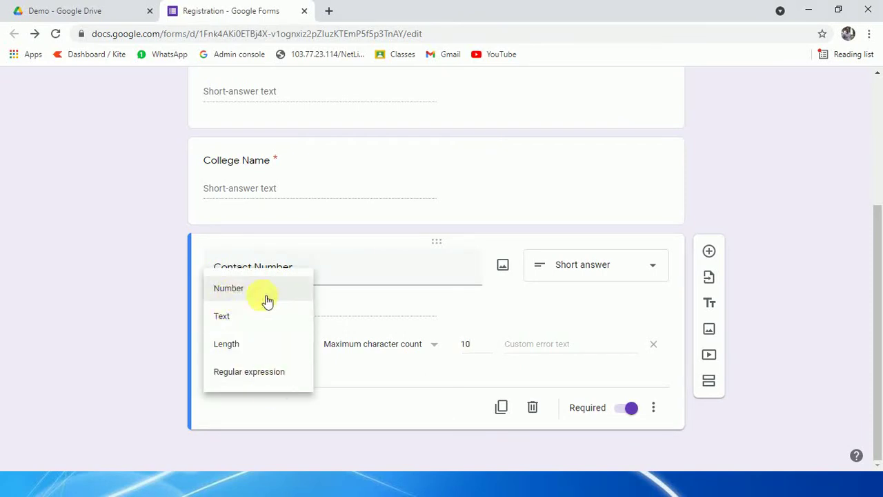
pyautogui.click(237, 294)
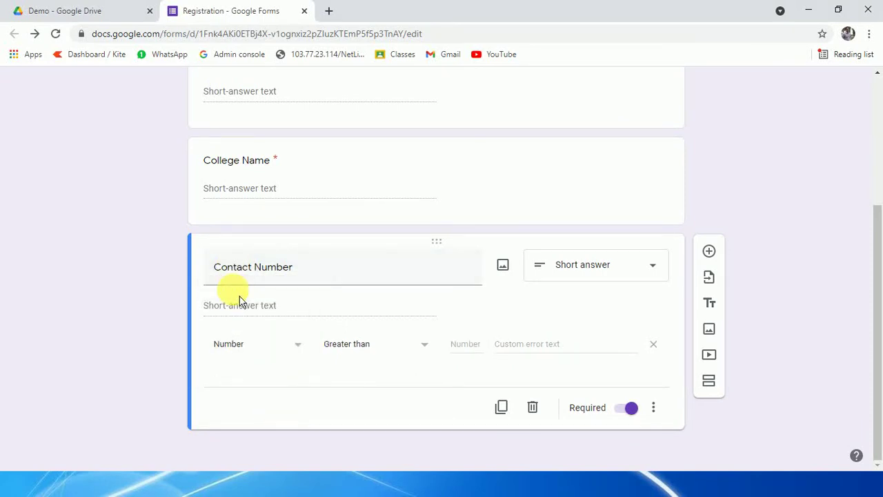
pyautogui.click(410, 349)
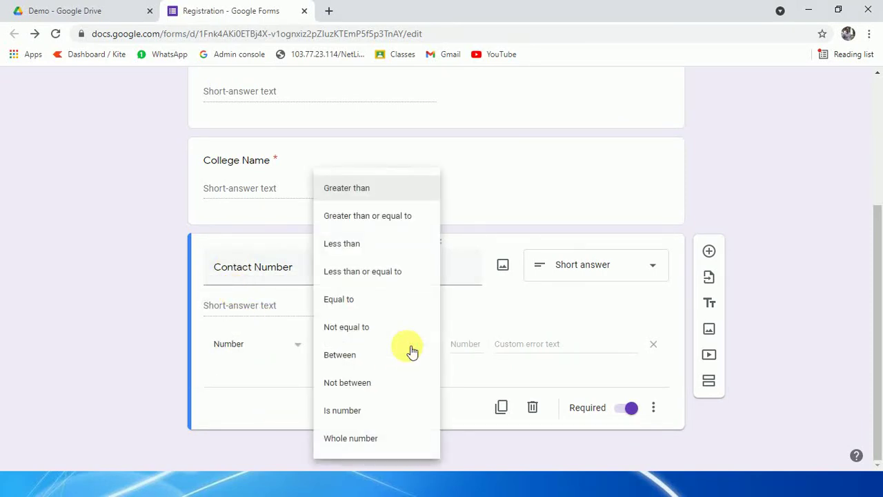
pyautogui.click(364, 440)
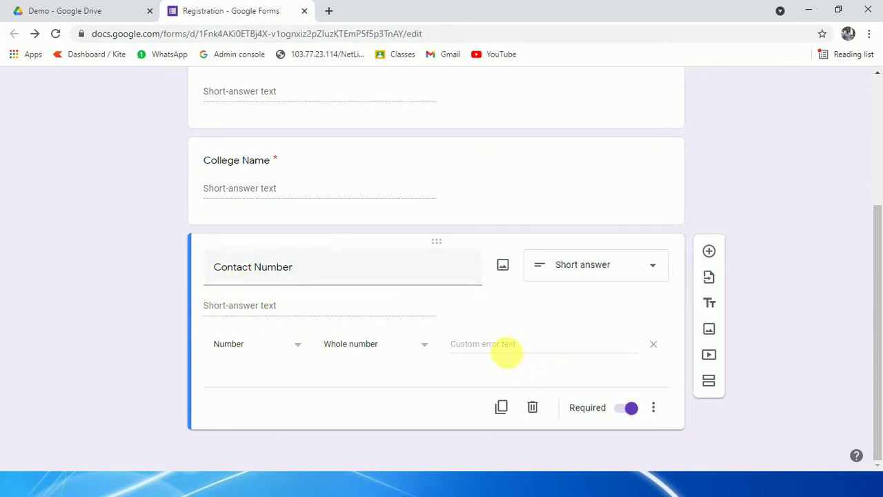
pyautogui.click(531, 345)
pyautogui.write('Ple')
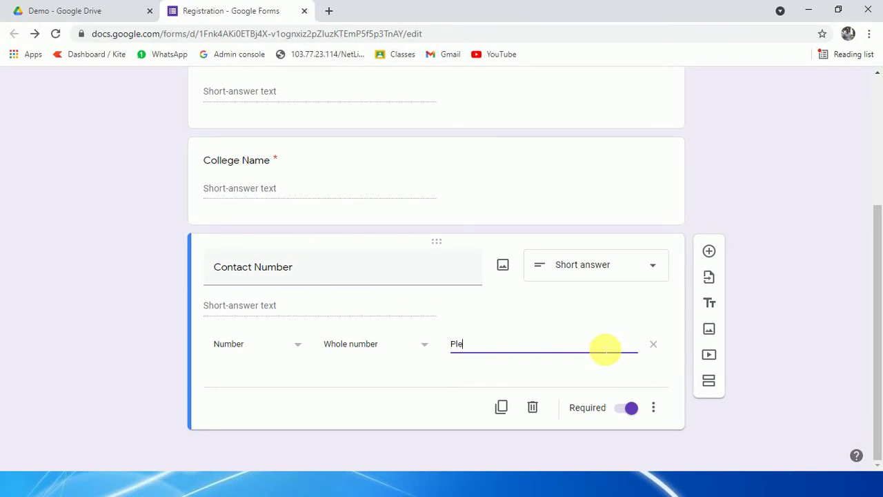
pyautogui.write('ase enter valid contact number')
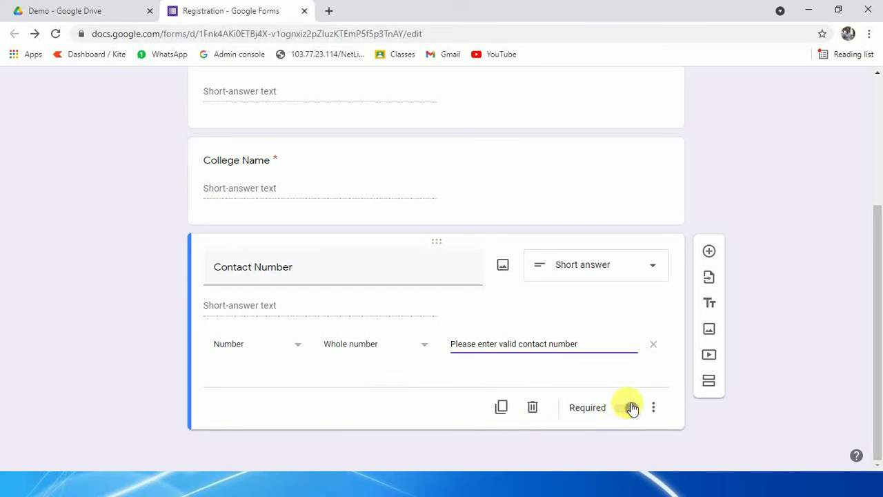
pyautogui.click(601, 227)
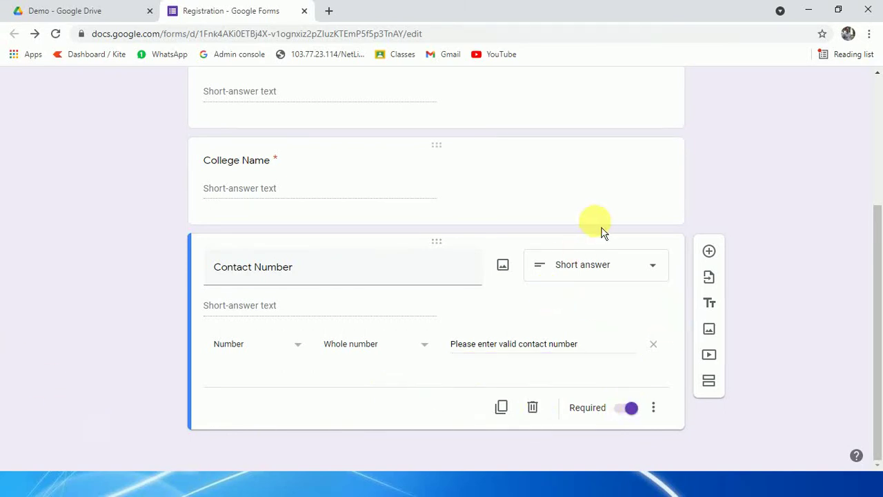
# Step: Open the preview and fill Enter Name and College Name with test text
pyautogui.scroll(-3, 503, 339)
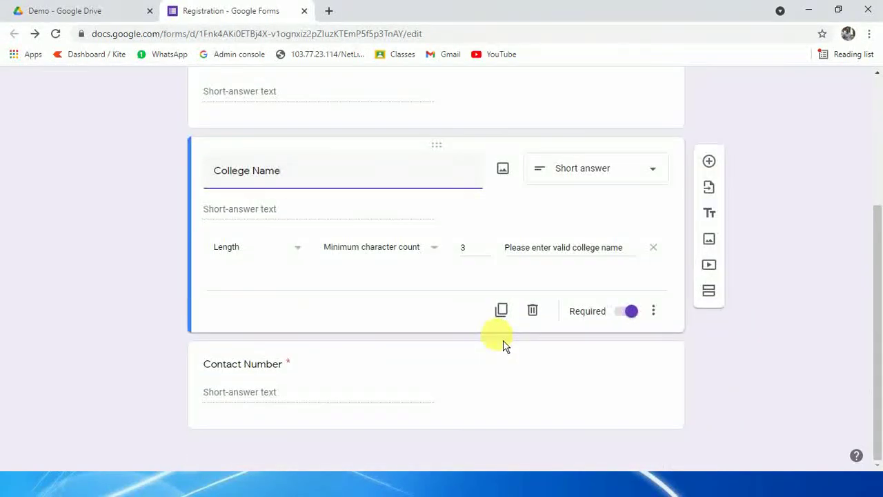
pyautogui.scroll(2, 502, 346)
pyautogui.scroll(-3, 503, 345)
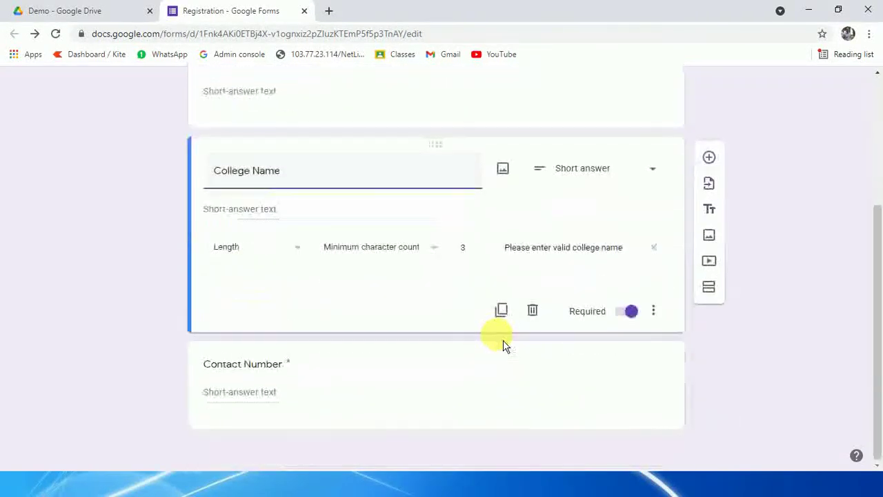
pyautogui.scroll(3, 496, 335)
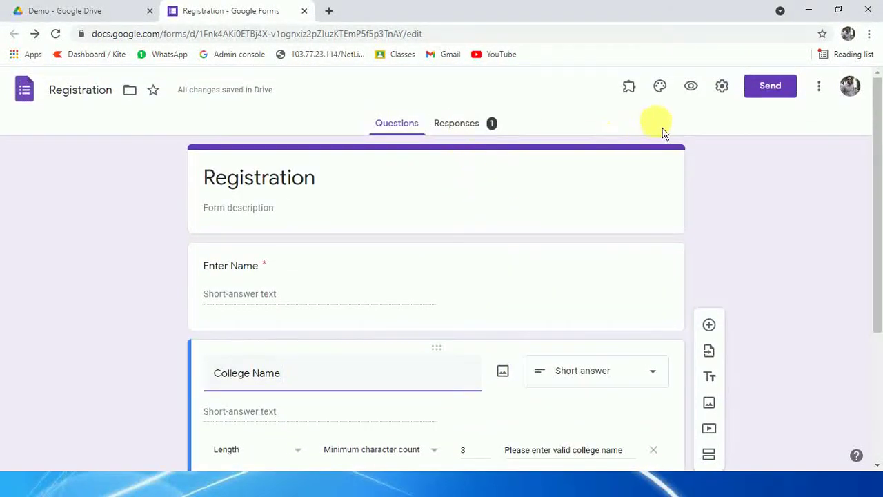
pyautogui.click(690, 88)
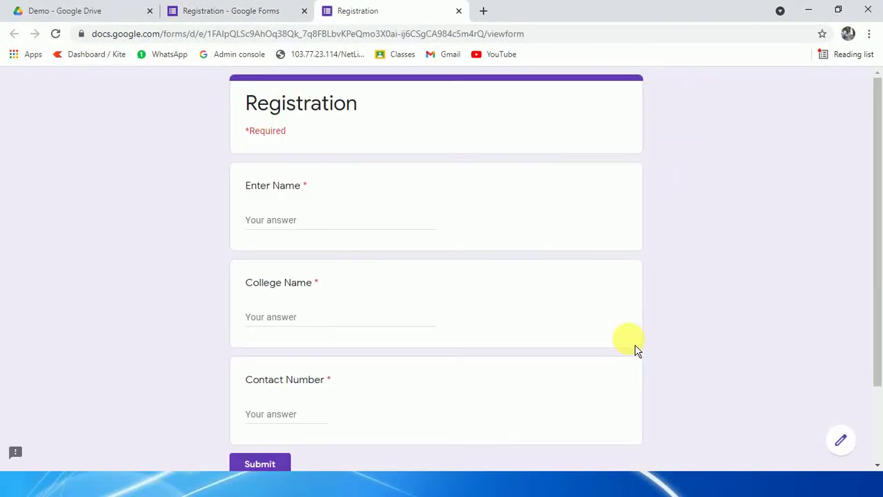
pyautogui.scroll(-2, 485, 420)
pyautogui.scroll(2, 319, 254)
pyautogui.click(292, 222)
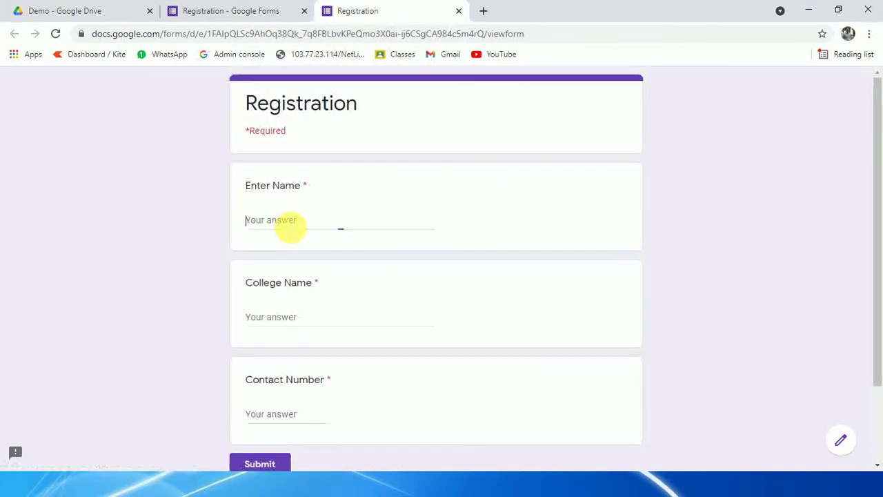
pyautogui.write('ffdfd')
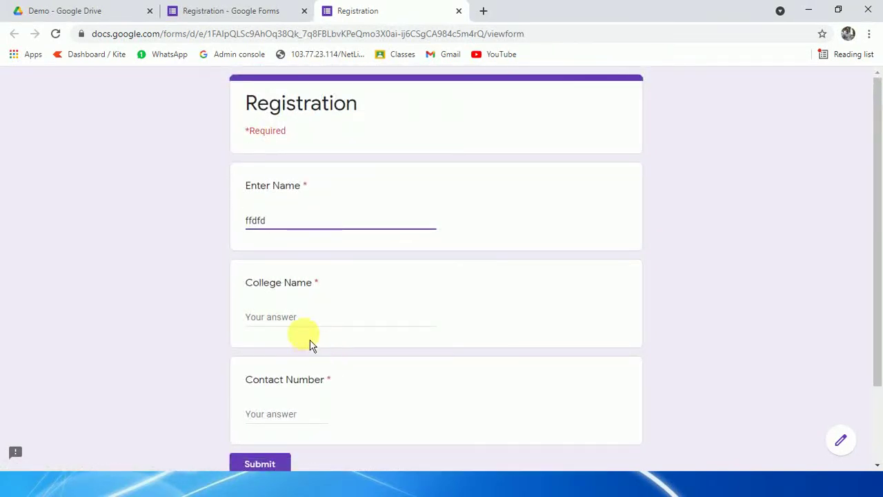
pyautogui.click(310, 317)
pyautogui.write('df')
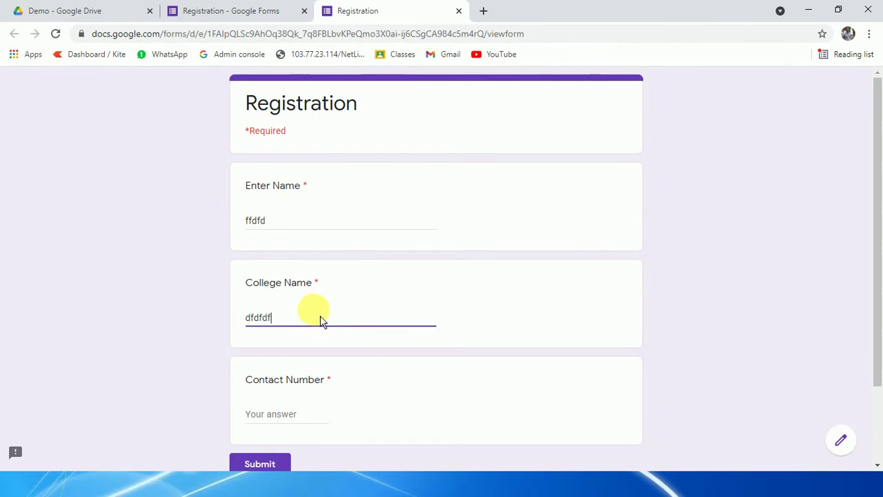
pyautogui.write('dfdf')
pyautogui.scroll(-2, 357, 414)
# Step: Enter letters in Contact Number to see the custom error, then replace them with digits
pyautogui.click(298, 322)
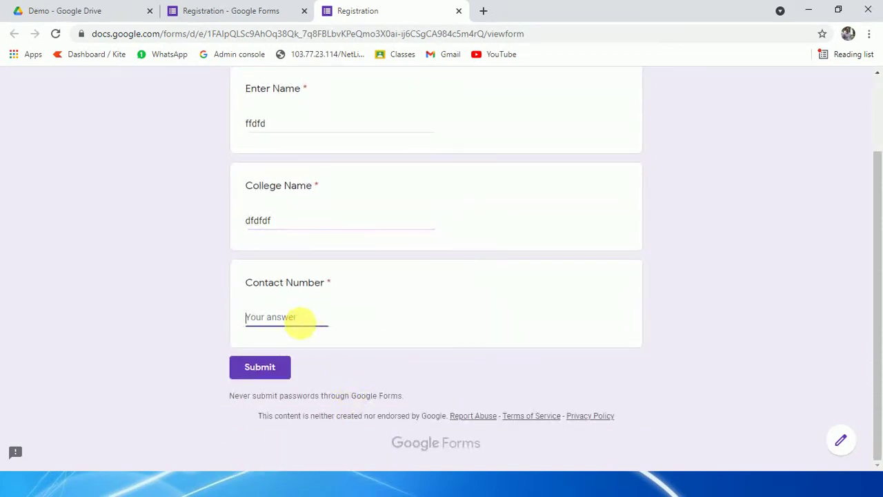
pyautogui.write('dfdfd')
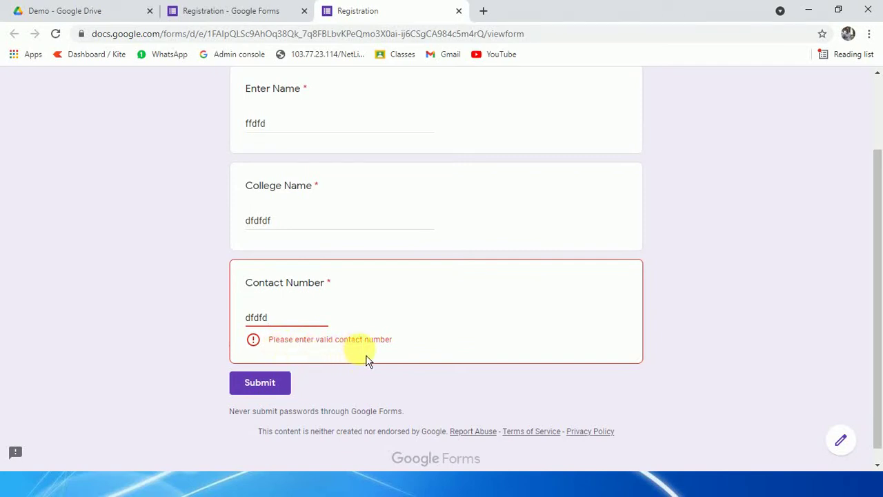
pyautogui.moveTo(286, 317); pyautogui.dragTo(120, 328)
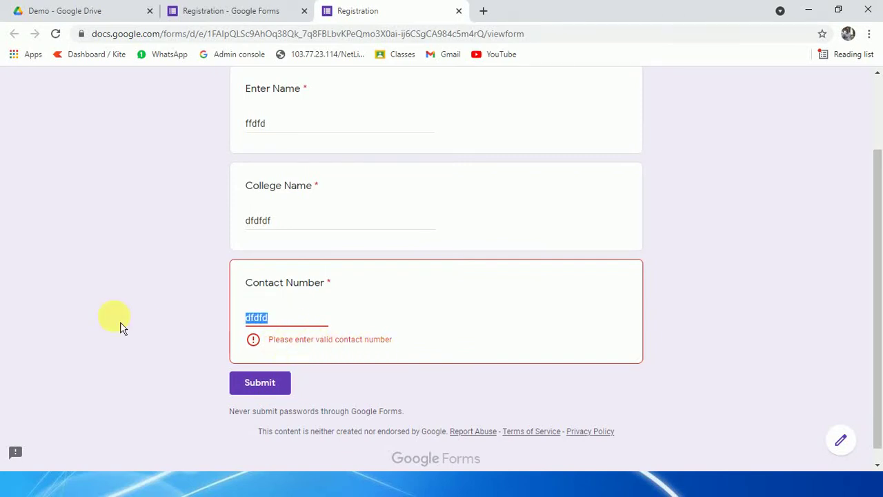
pyautogui.press('BackSpace')
pyautogui.write('999999')
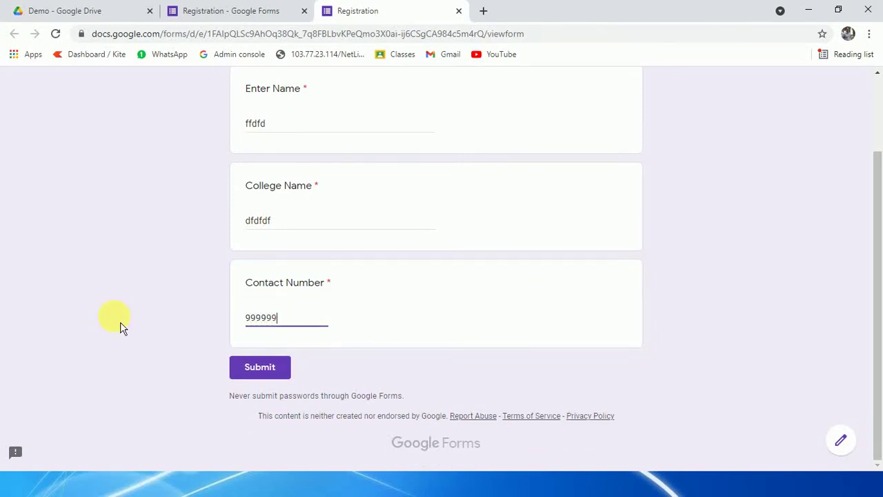
pyautogui.scroll(2, 386, 428)
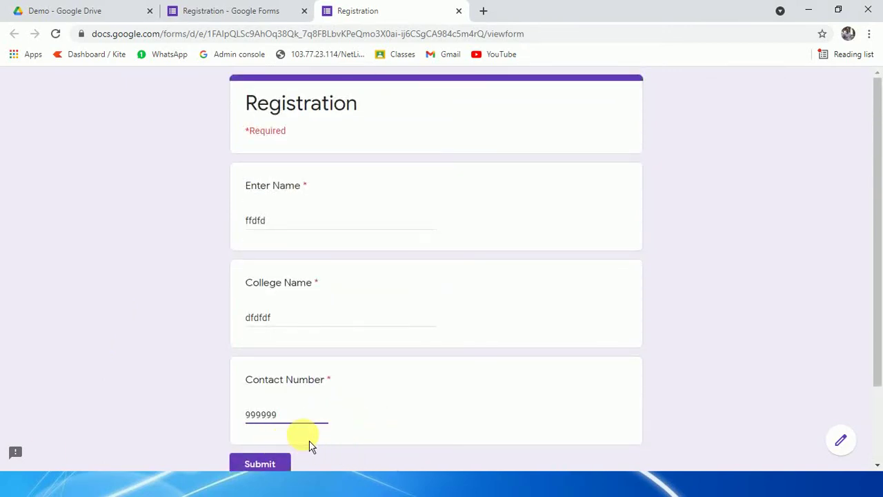
# Step: Close the preview without saving and return to the Registration editor
pyautogui.click(459, 11)
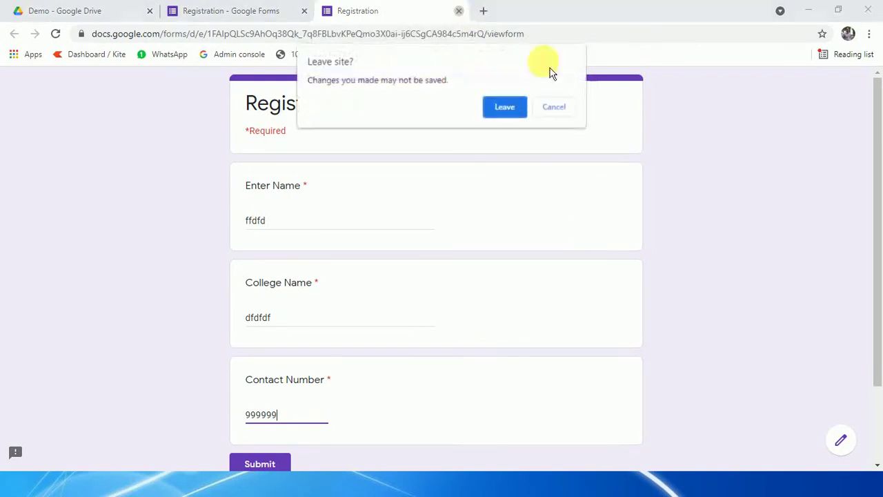
pyautogui.click(505, 107)
pyautogui.scroll(-3, 452, 286)
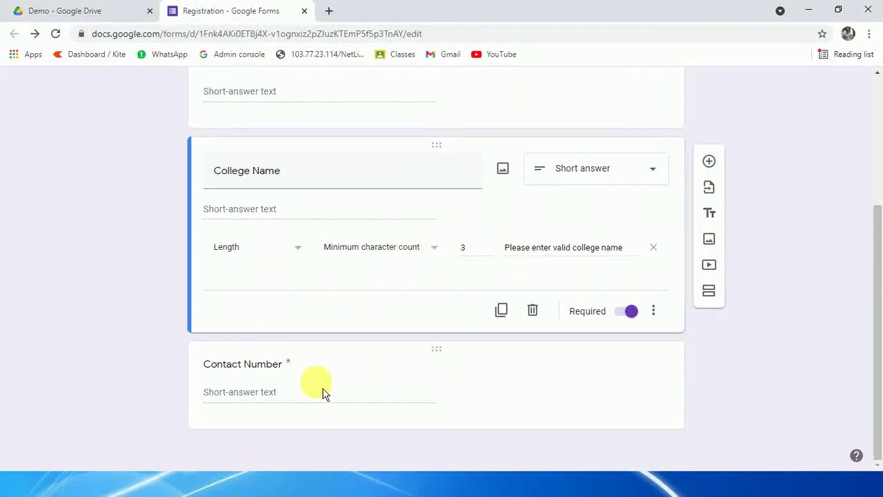
# Step: Add a required short-answer Age question below Contact Number and enable its response validation
pyautogui.click(394, 403)
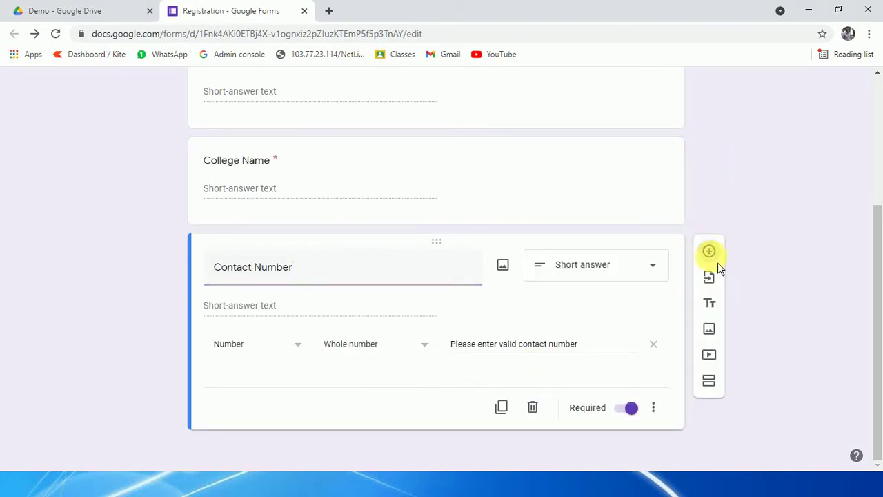
pyautogui.click(709, 252)
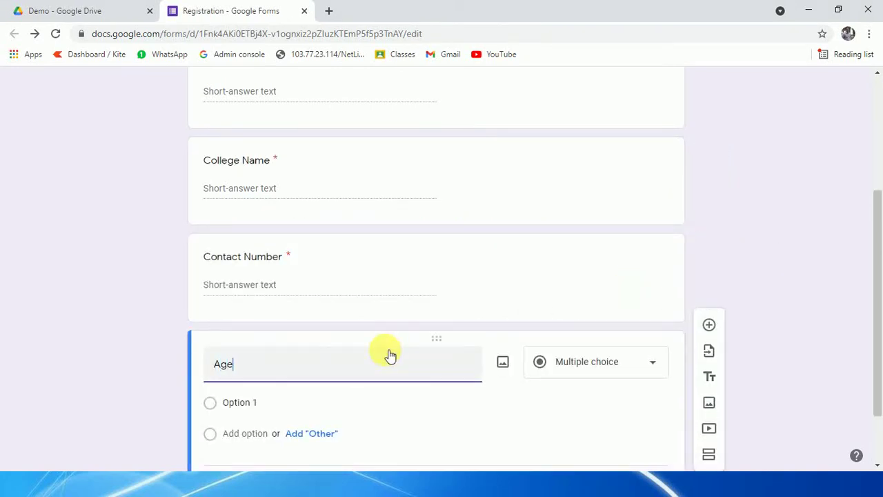
pyautogui.click(586, 352)
pyautogui.click(581, 305)
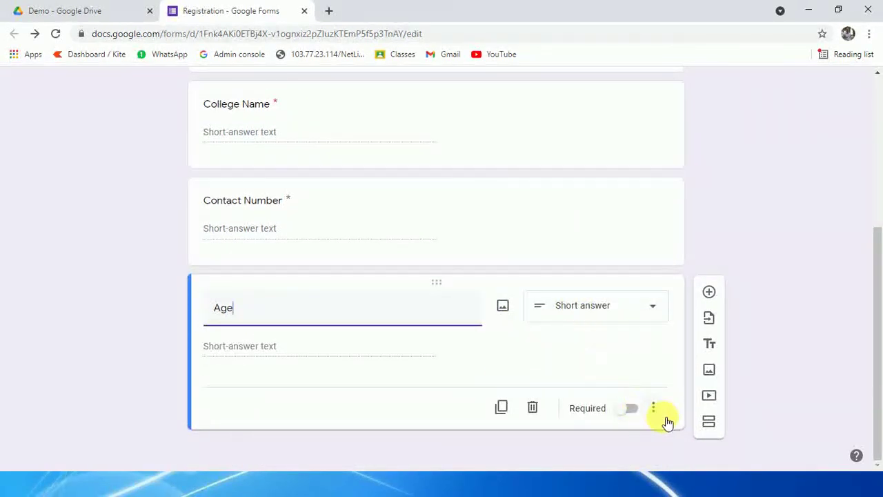
pyautogui.click(627, 410)
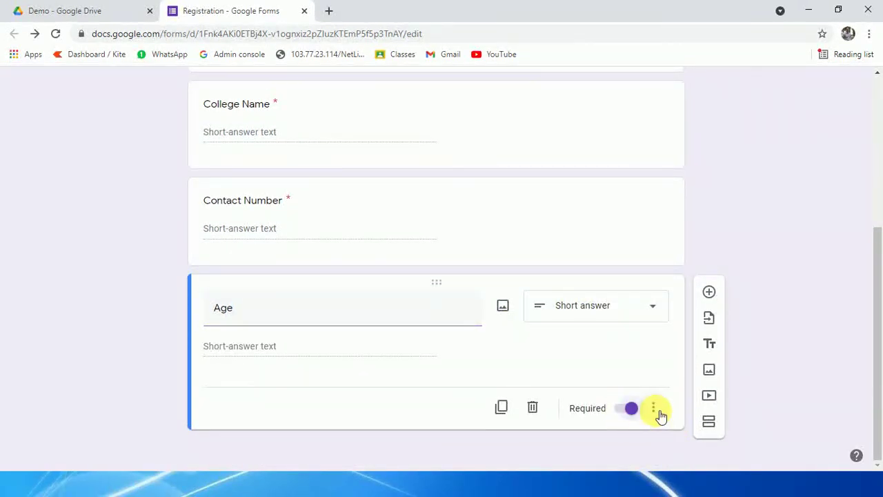
pyautogui.click(654, 411)
pyautogui.click(713, 442)
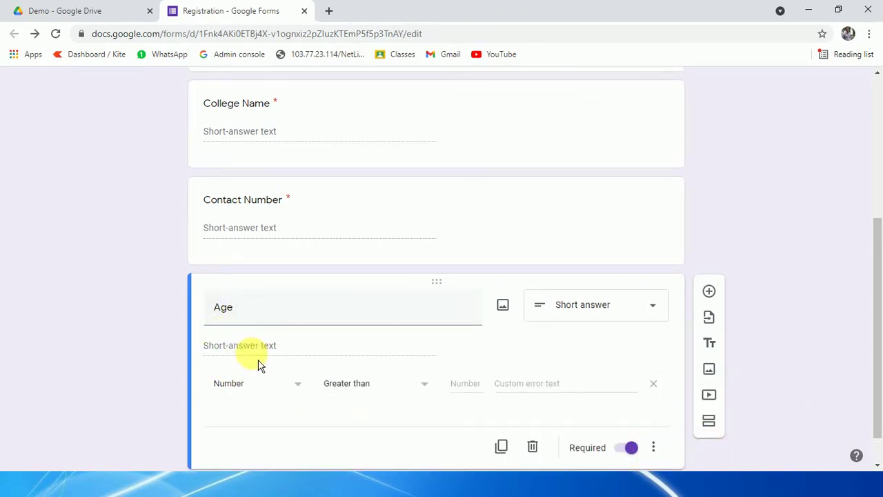
# Step: Restrict Age to numbers between 18 and 35 with error 'Please enter Valid Age', and add a new question
pyautogui.scroll(-1, 252, 353)
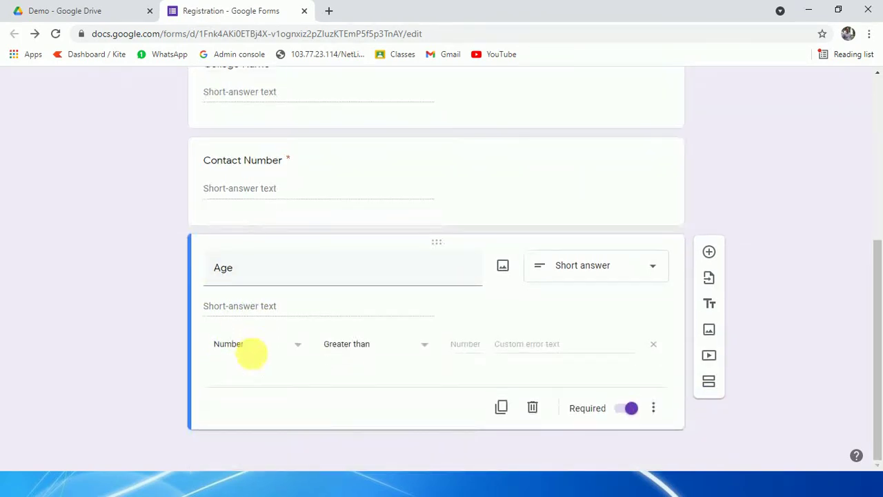
pyautogui.click(386, 346)
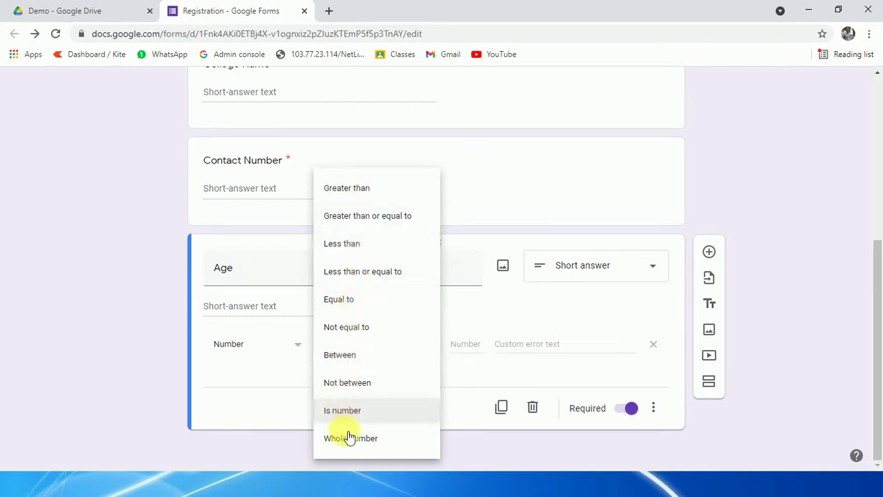
pyautogui.click(340, 358)
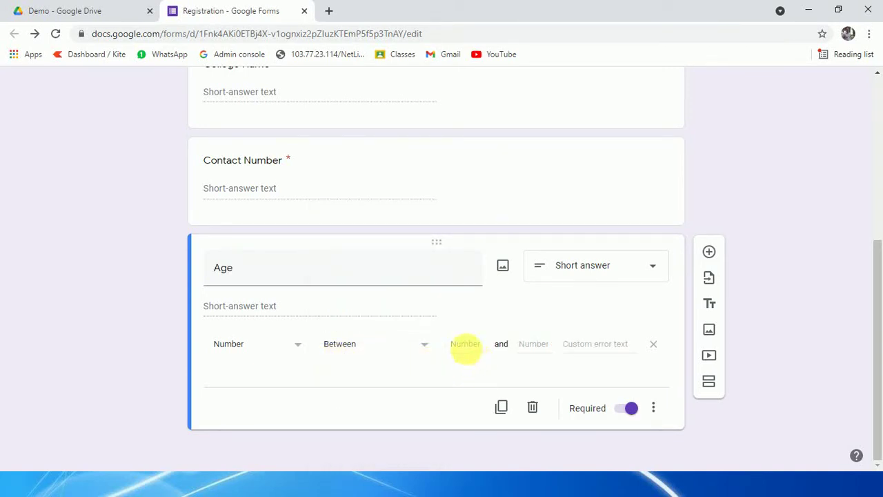
pyautogui.click(466, 343)
pyautogui.write('1')
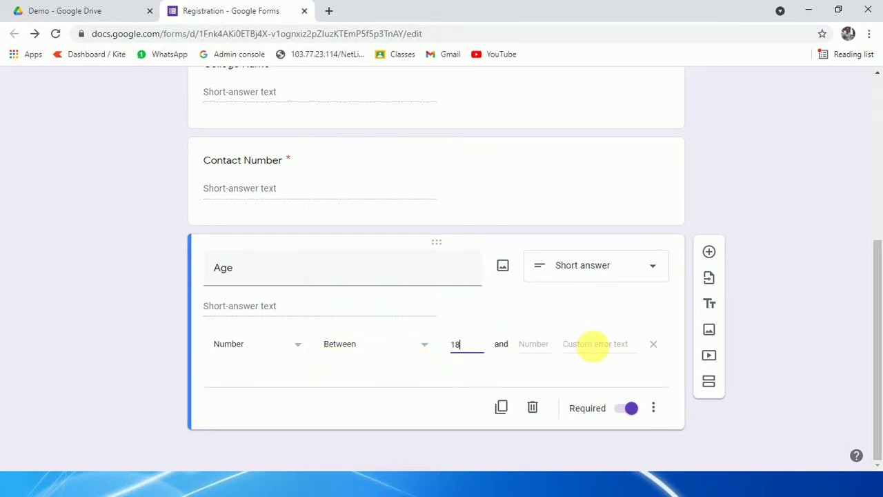
pyautogui.write('8')
pyautogui.click(534, 345)
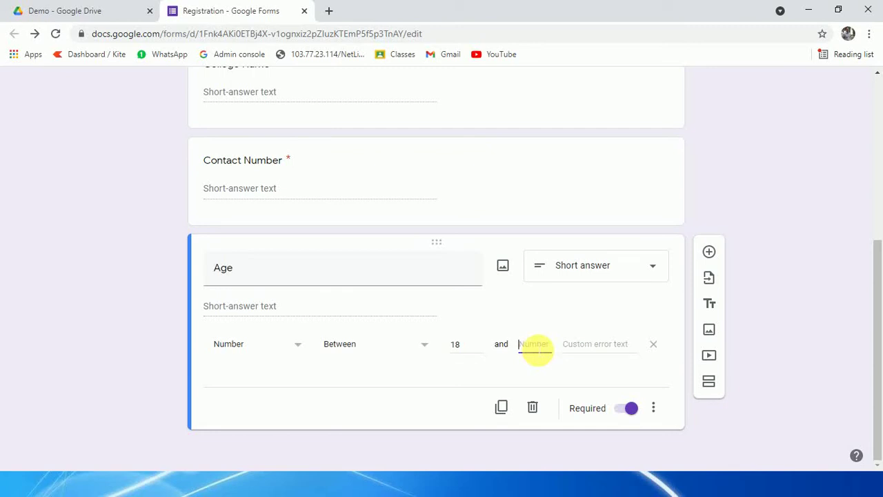
pyautogui.write('35')
pyautogui.click(612, 352)
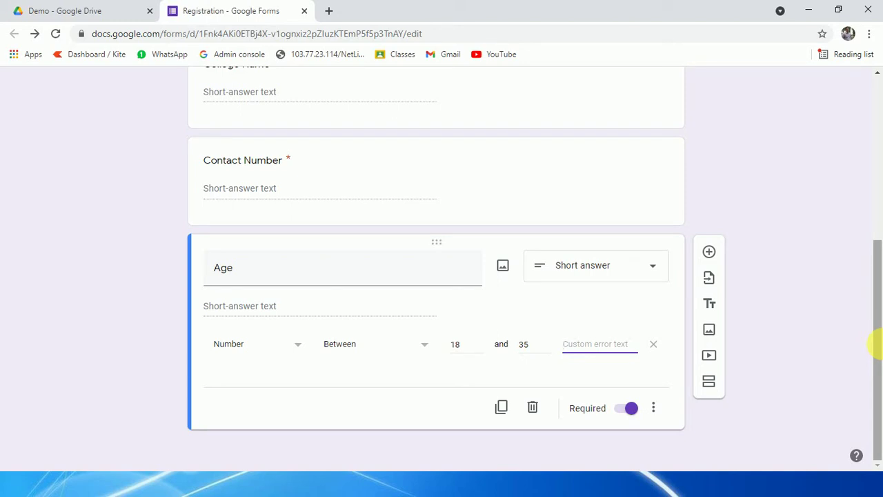
pyautogui.write('Please')
pyautogui.write(' enter')
pyautogui.write(' Valid')
pyautogui.write(' Age')
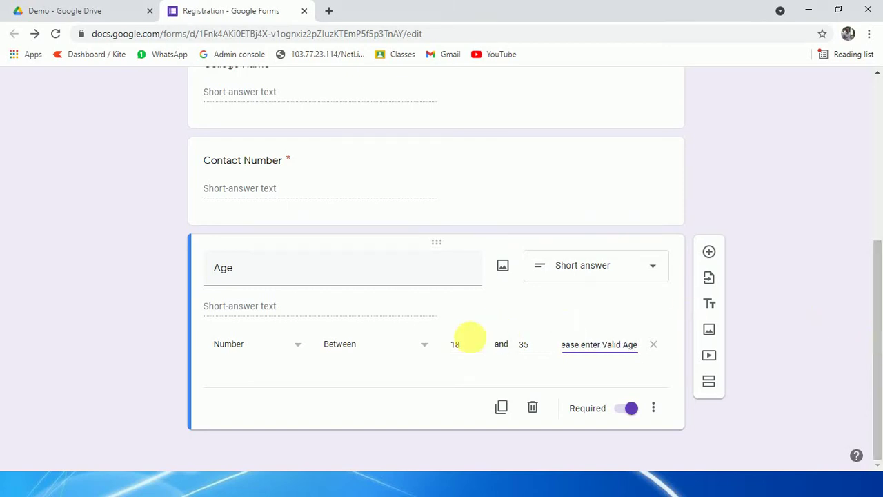
pyautogui.click(708, 252)
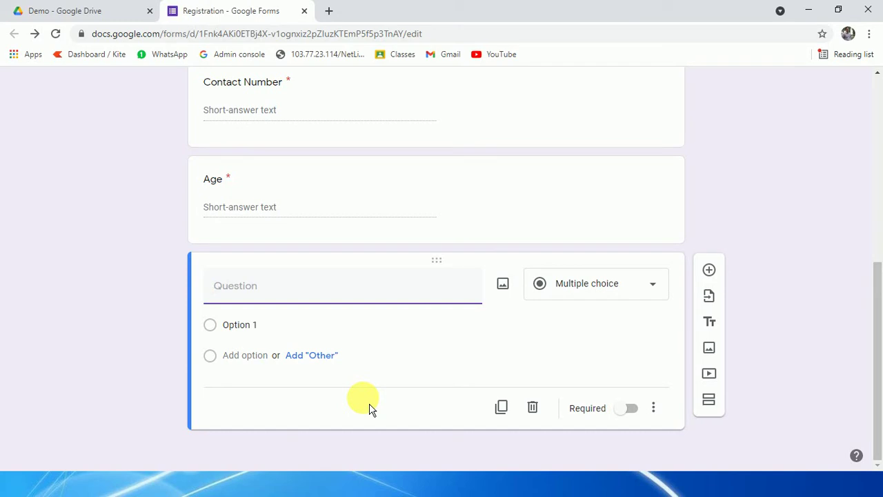
# Step: Title the new question 'Whats app Number' and mark it required
pyautogui.write('Whats app Number')
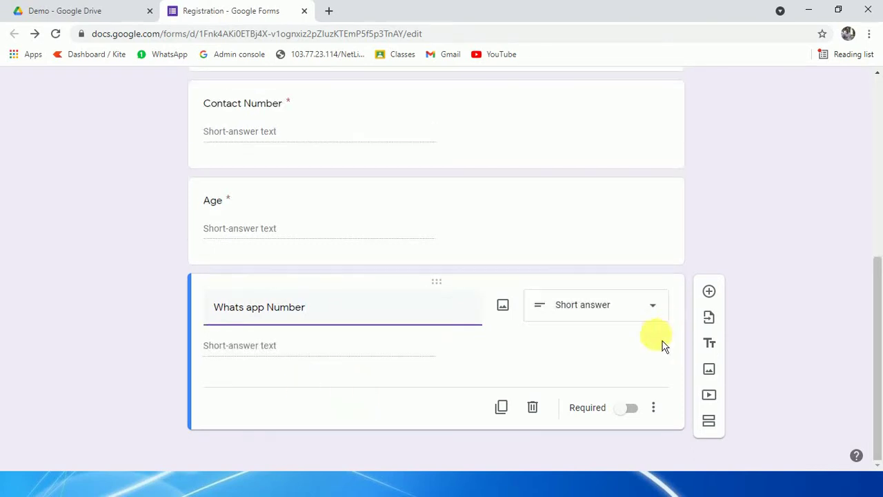
pyautogui.click(630, 411)
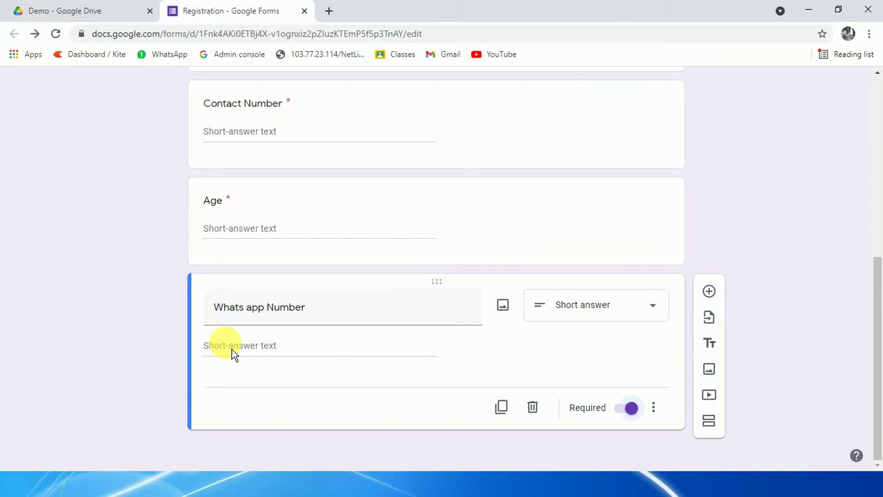
# Step: Turn on Regular expression response validation for the Whats app Number question, then open a new tab
pyautogui.click(654, 410)
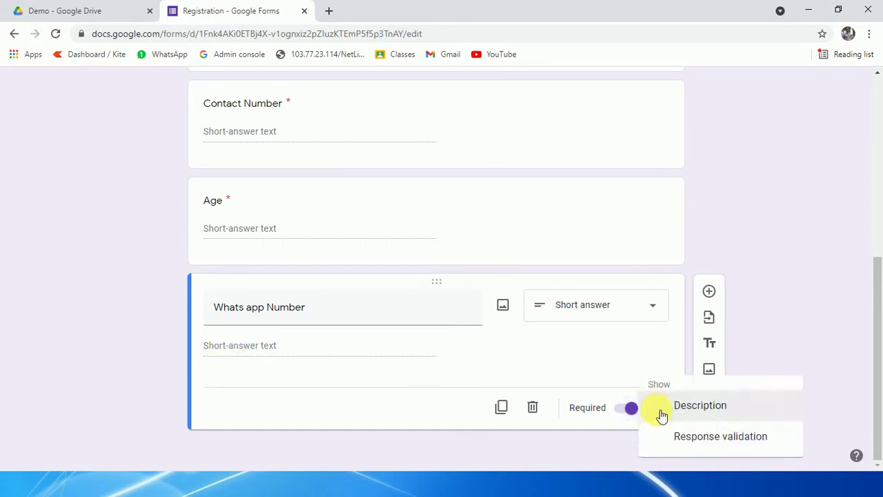
pyautogui.click(725, 441)
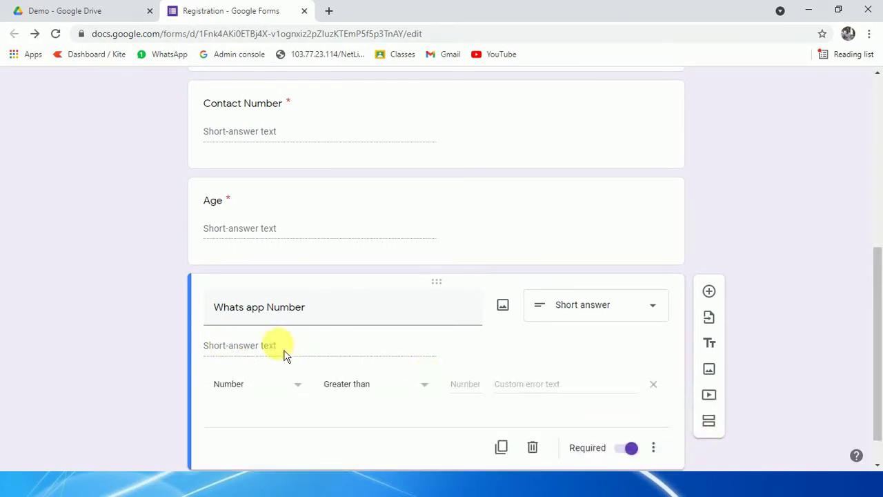
pyautogui.click(289, 345)
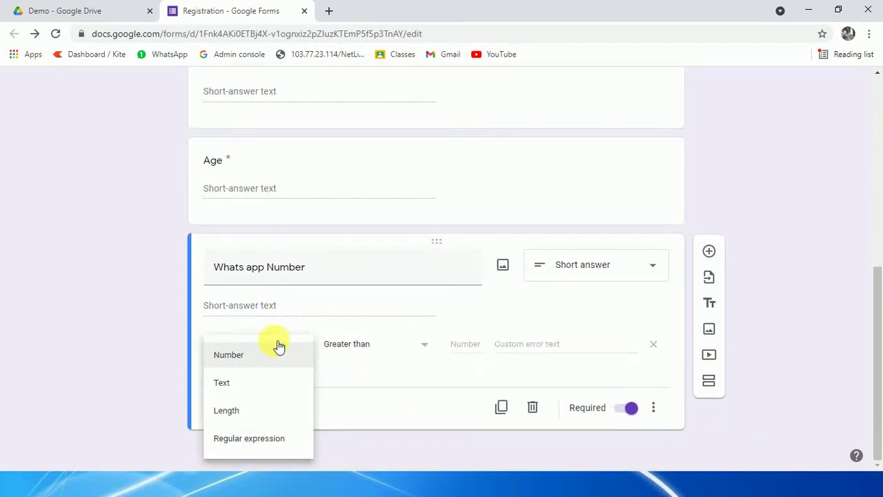
pyautogui.click(236, 361)
pyautogui.click(393, 345)
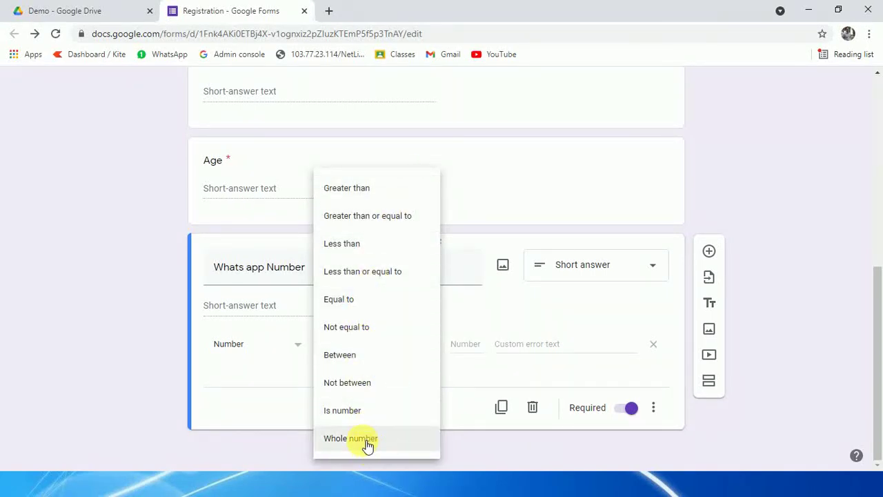
pyautogui.click(220, 397)
pyautogui.click(290, 355)
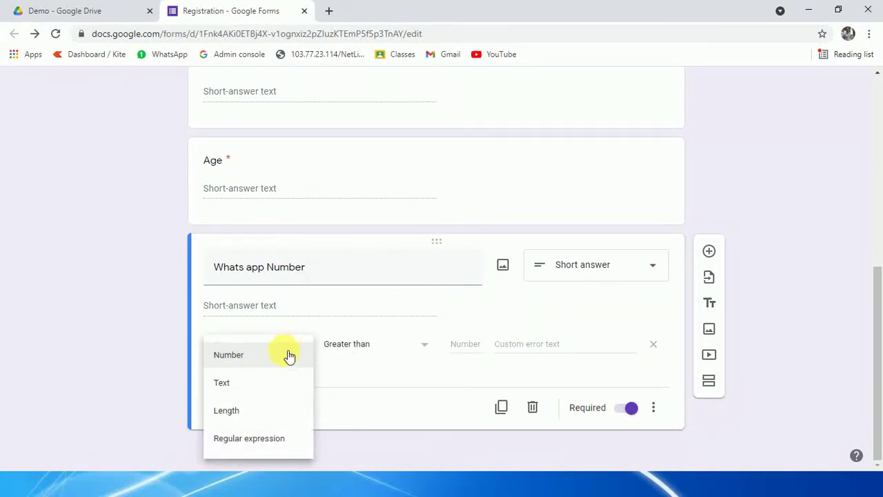
pyautogui.click(252, 445)
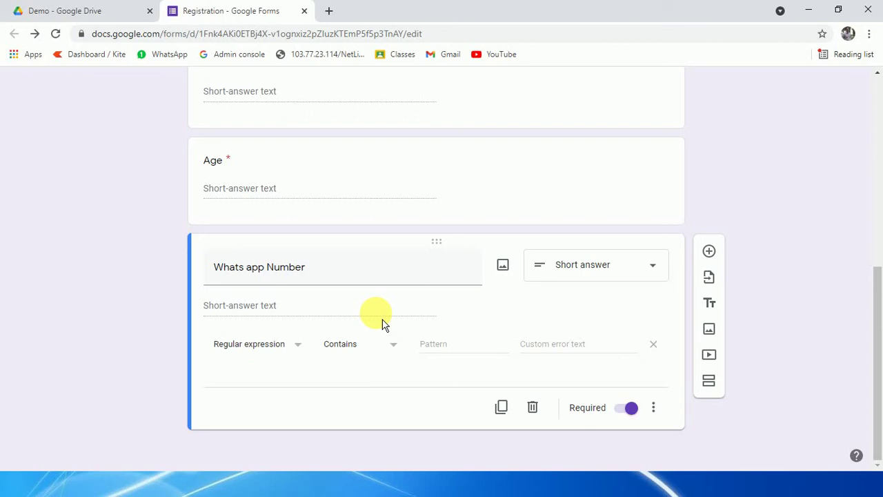
pyautogui.click(328, 11)
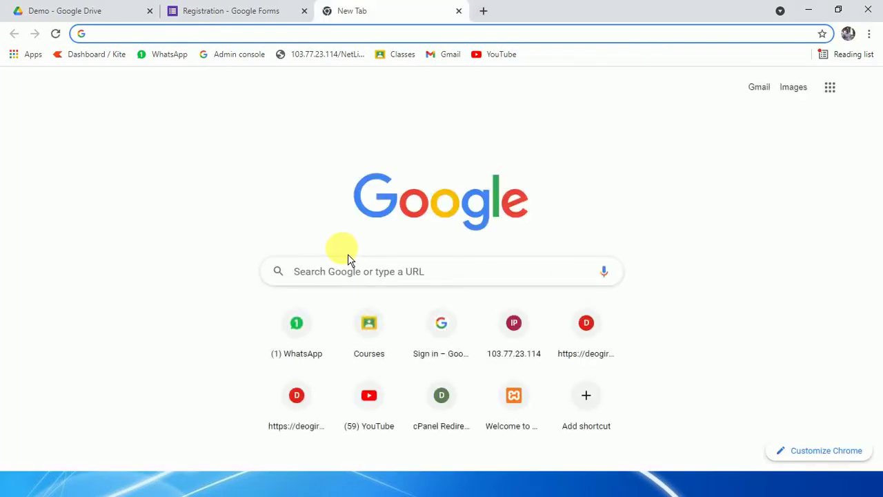
# Step: Search 'regular expression for 10 digit' and open the CodeProject and Stack Overflow results in new tabs
pyautogui.click(332, 281)
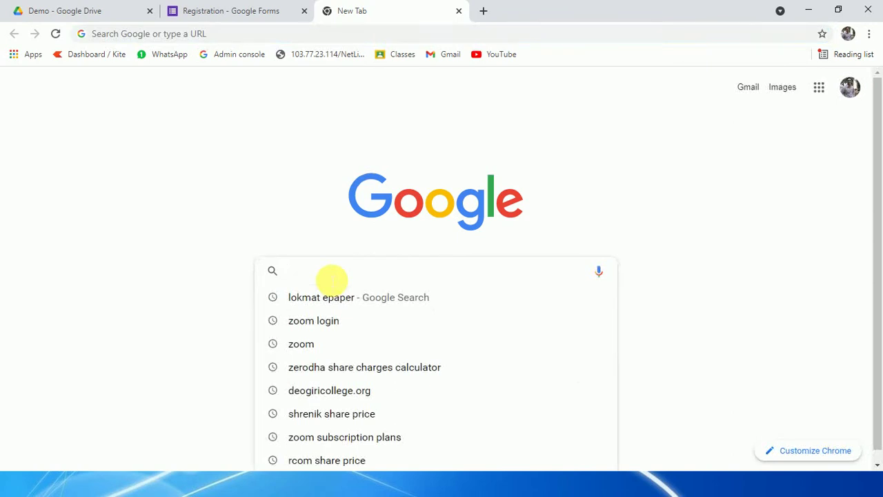
pyautogui.write('regula')
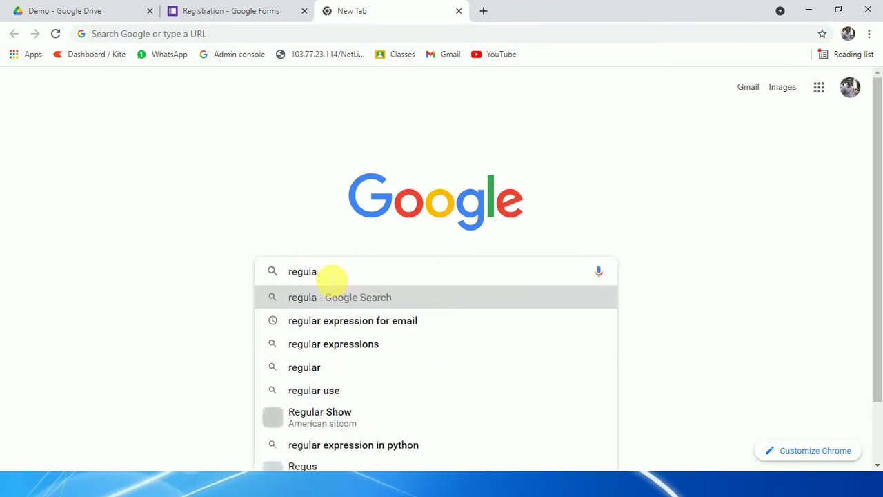
pyautogui.write('r expres')
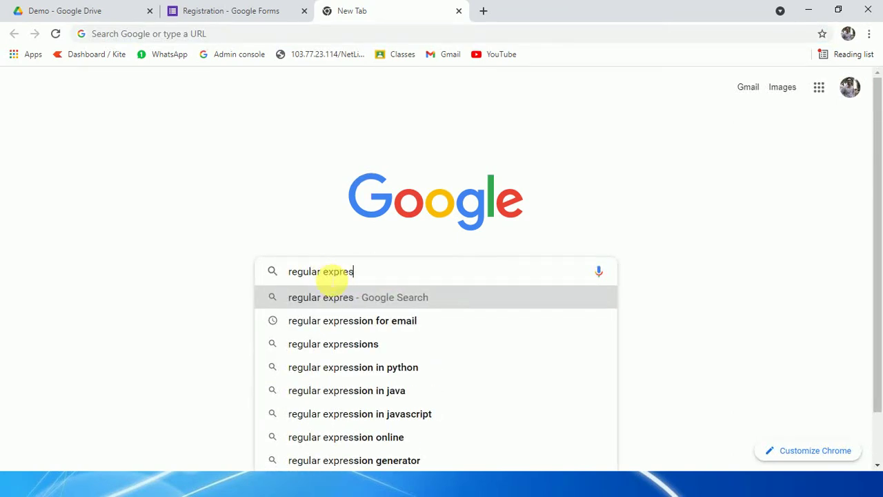
pyautogui.write('sion for ')
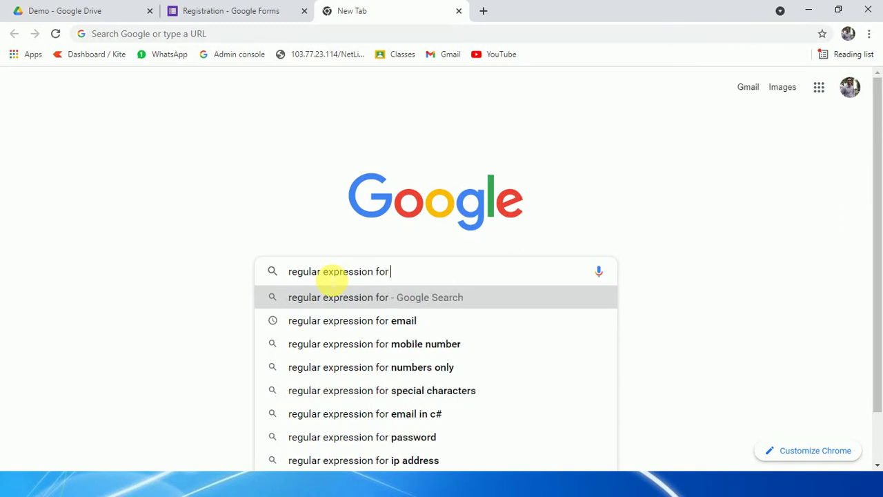
pyautogui.write('10 d')
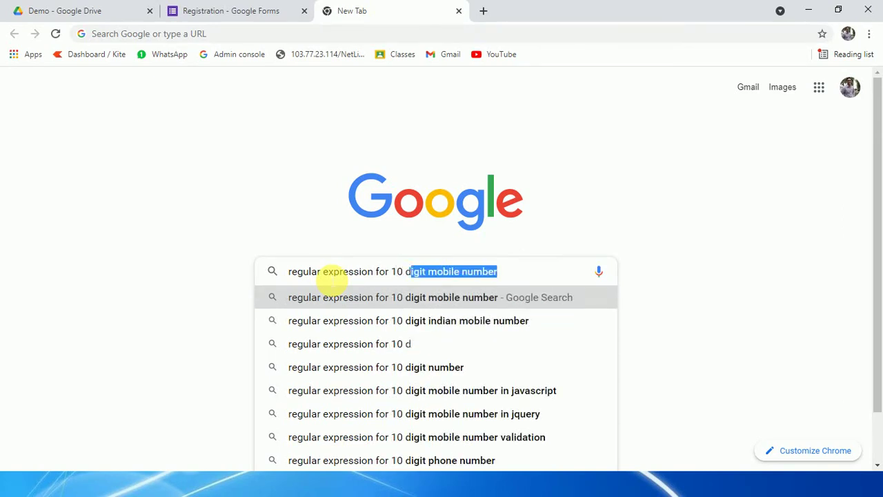
pyautogui.write('igit')
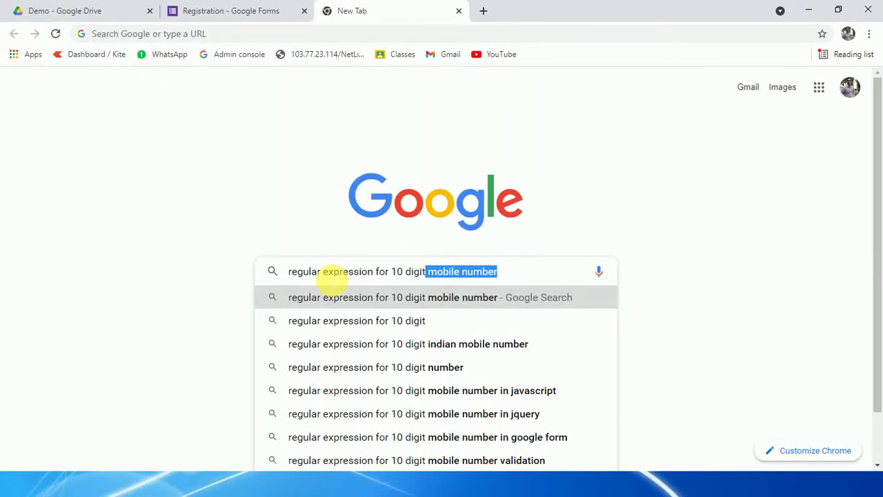
pyautogui.click(393, 298)
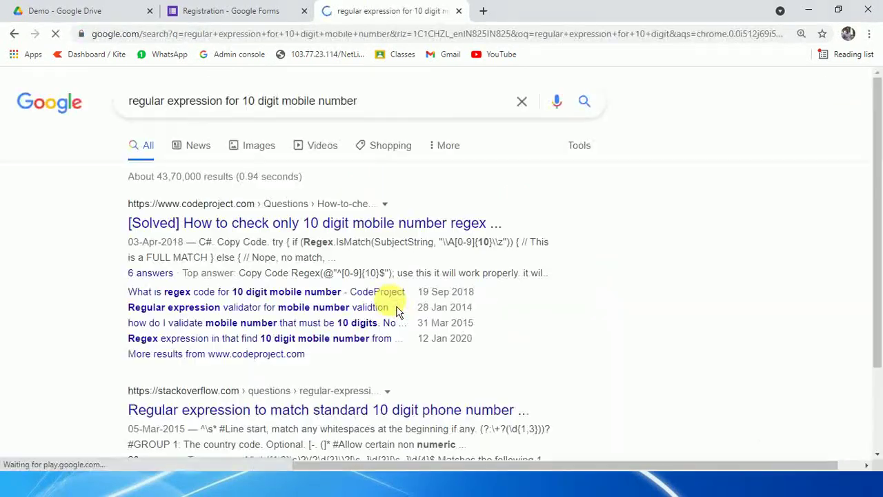
pyautogui.rightClick(342, 231)
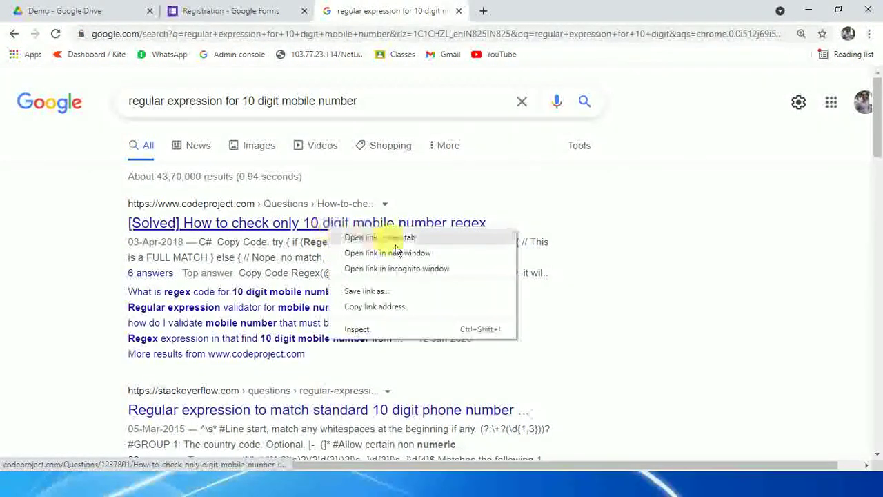
pyautogui.click(395, 240)
pyautogui.scroll(-1, 386, 232)
pyautogui.rightClick(378, 343)
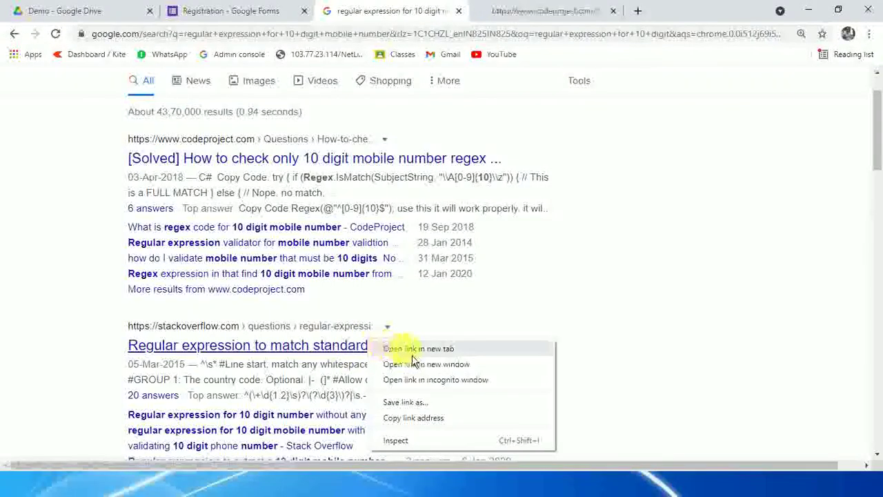
pyautogui.click(412, 355)
# Step: Read the CodeProject answer, selecting Solution 1's regex, then move to the Stack Overflow answer
pyautogui.click(506, 9)
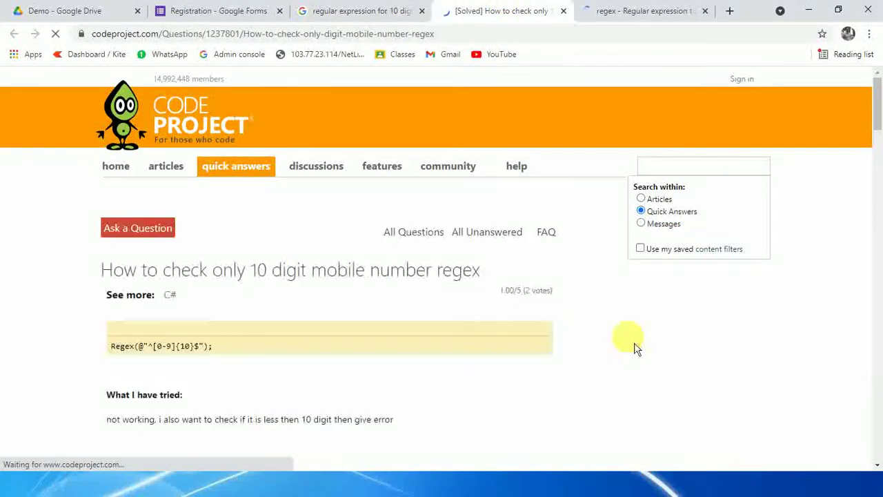
pyautogui.scroll(-2, 491, 318)
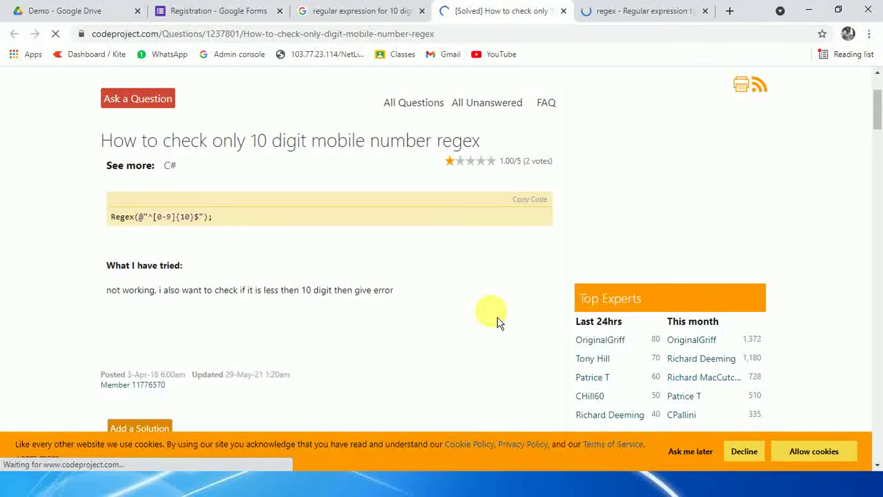
pyautogui.scroll(-3, 184, 237)
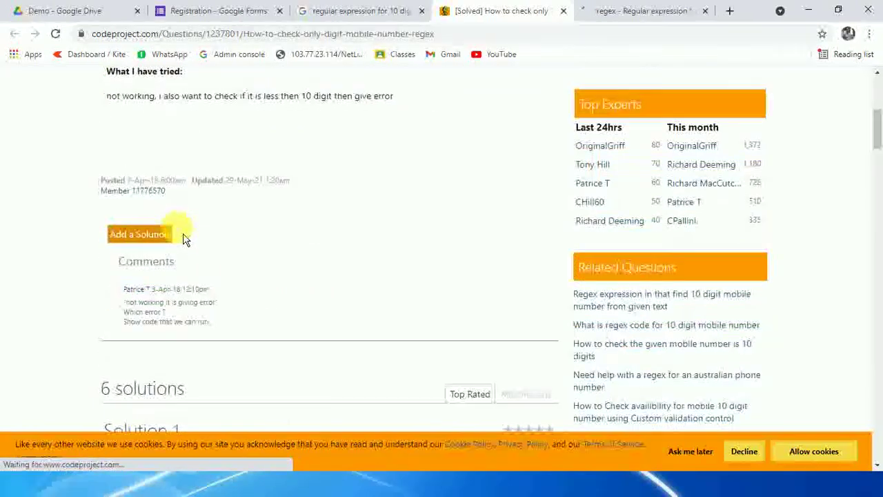
pyautogui.scroll(-4, 183, 237)
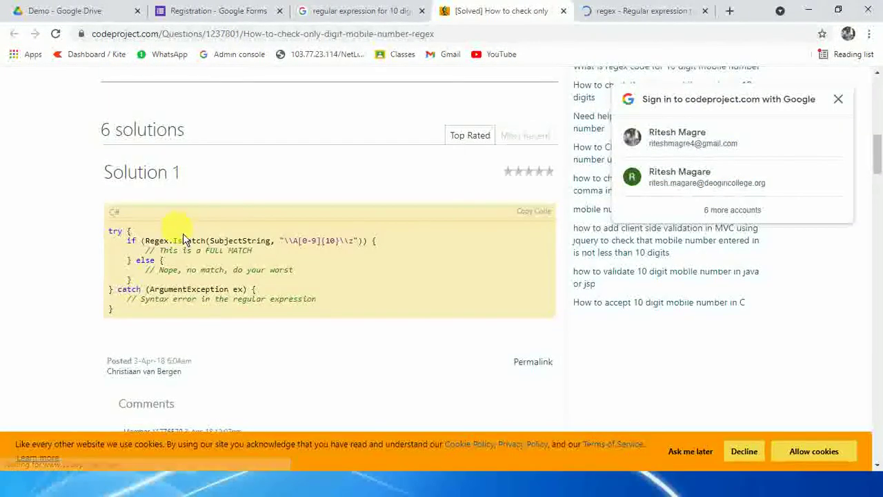
pyautogui.scroll(-1, 182, 240)
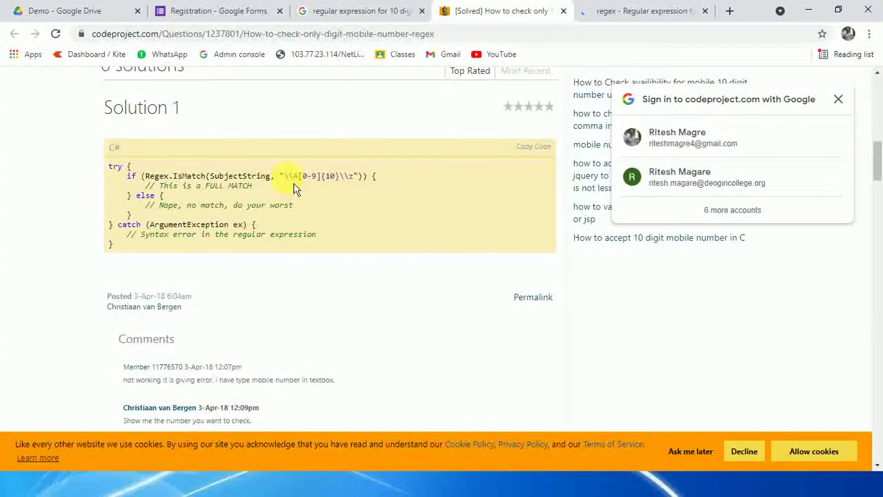
pyautogui.moveTo(294, 185); pyautogui.dragTo(361, 191)
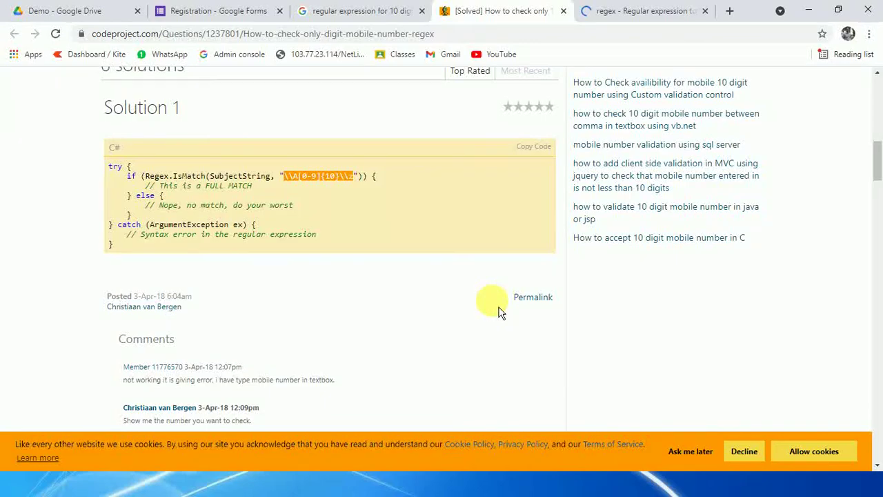
pyautogui.scroll(4, 65, 187)
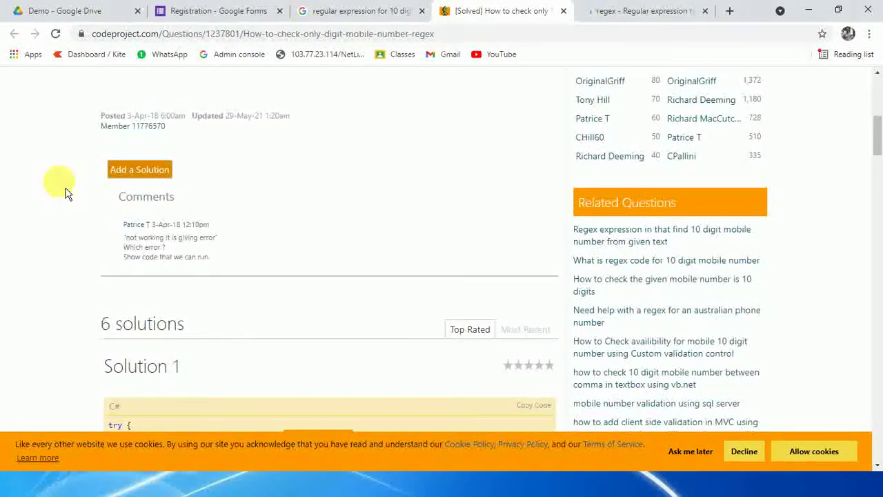
pyautogui.scroll(-5, 67, 193)
pyautogui.scroll(-6, 65, 192)
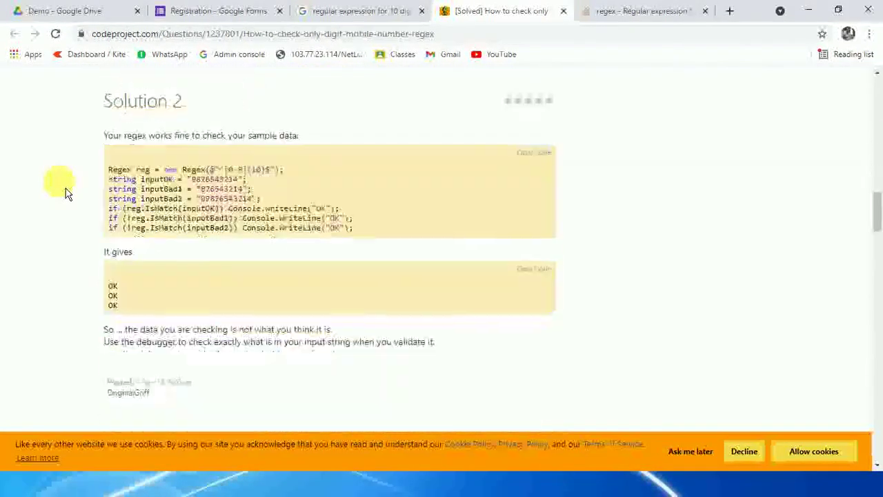
pyautogui.click(644, 11)
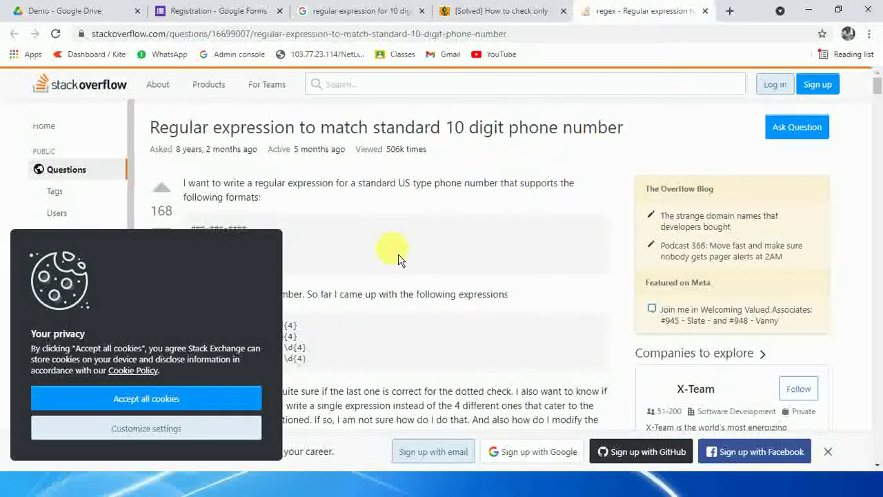
# Step: Read through the Stack Overflow answer and return to the search results
pyautogui.scroll(-3, 372, 261)
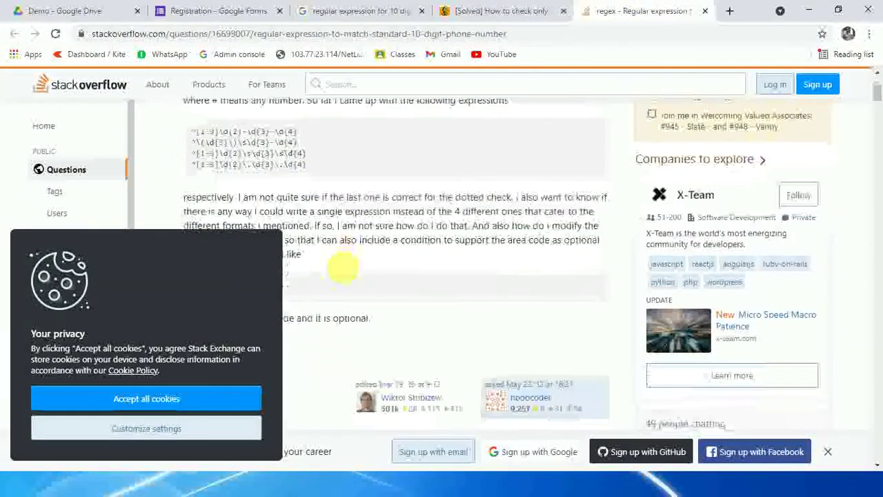
pyautogui.scroll(2, 345, 265)
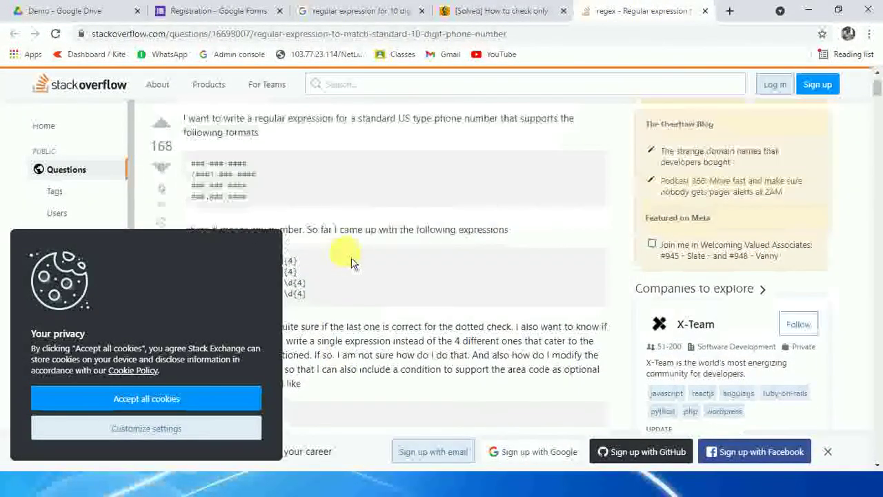
pyautogui.scroll(-2, 351, 262)
pyautogui.scroll(-12, 351, 262)
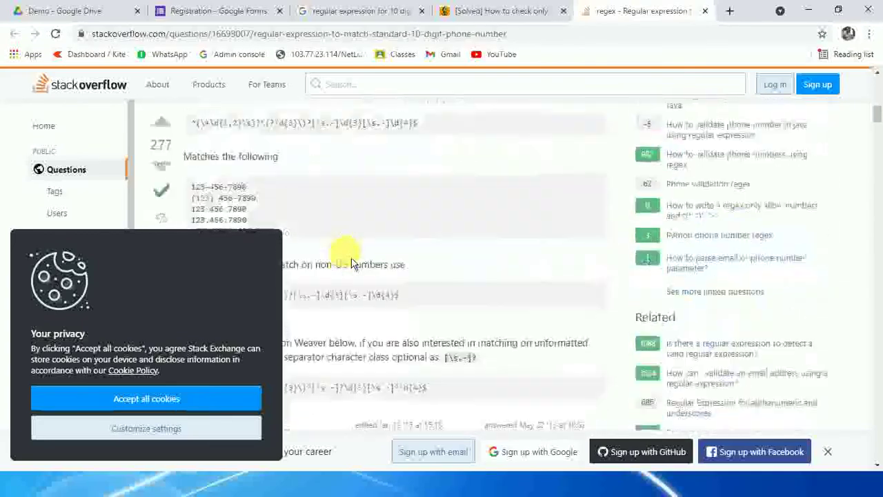
pyautogui.scroll(-3, 351, 262)
pyautogui.scroll(1, 350, 262)
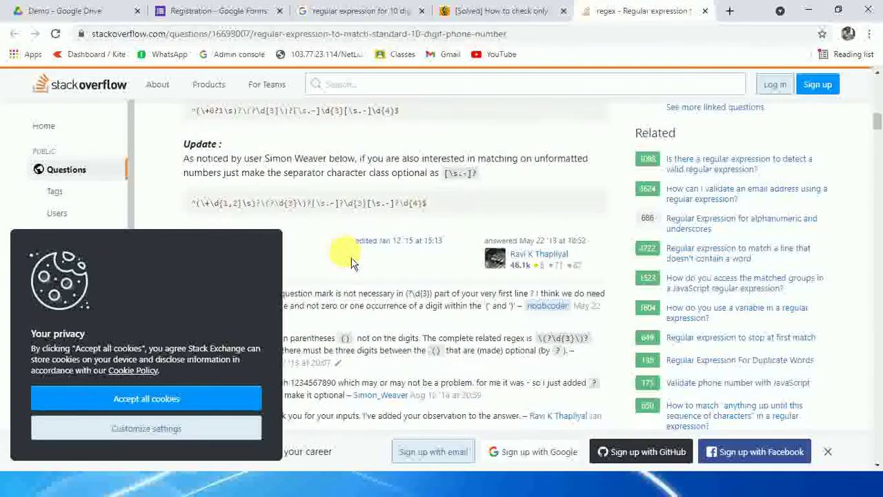
pyautogui.click(359, 10)
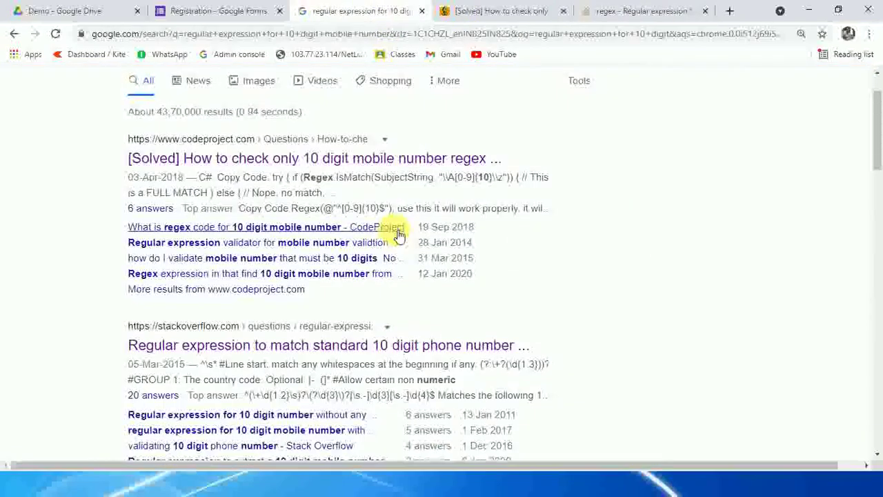
# Step: Open the 10-digit validation question and the RegExr pattern results in new tabs
pyautogui.scroll(-3, 394, 231)
pyautogui.scroll(-3, 394, 236)
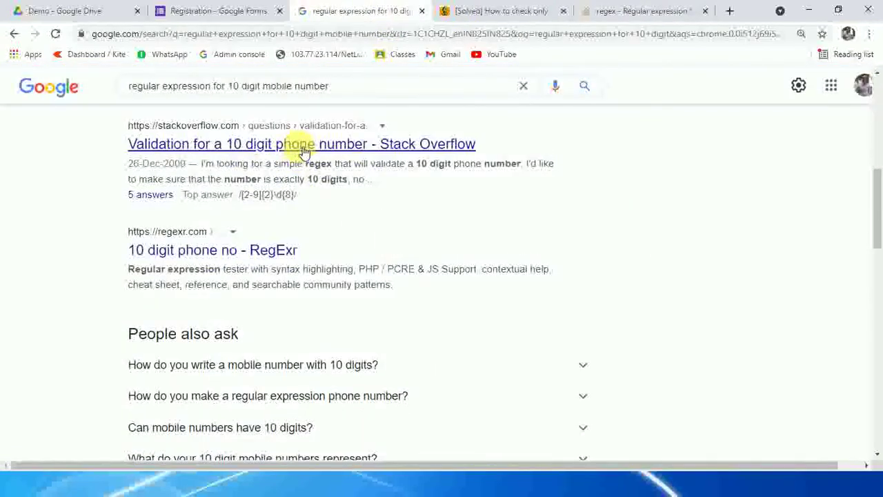
pyautogui.rightClick(311, 153)
pyautogui.click(355, 156)
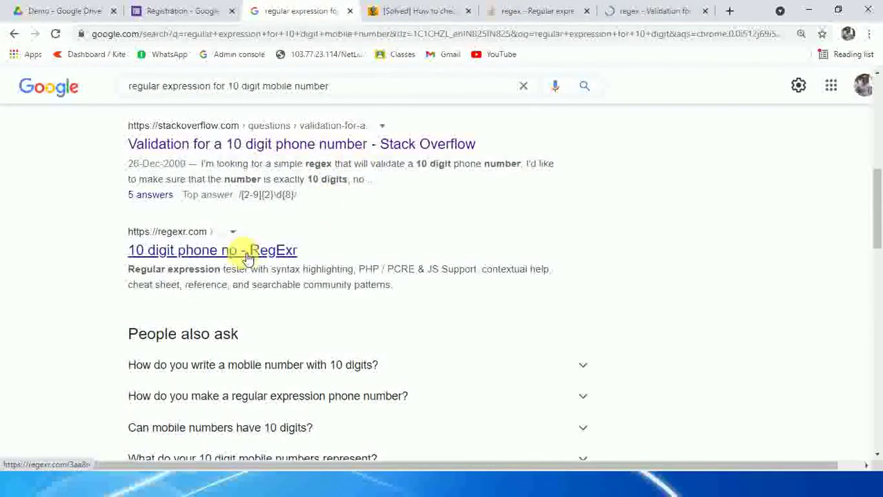
pyautogui.rightClick(252, 254)
pyautogui.click(293, 263)
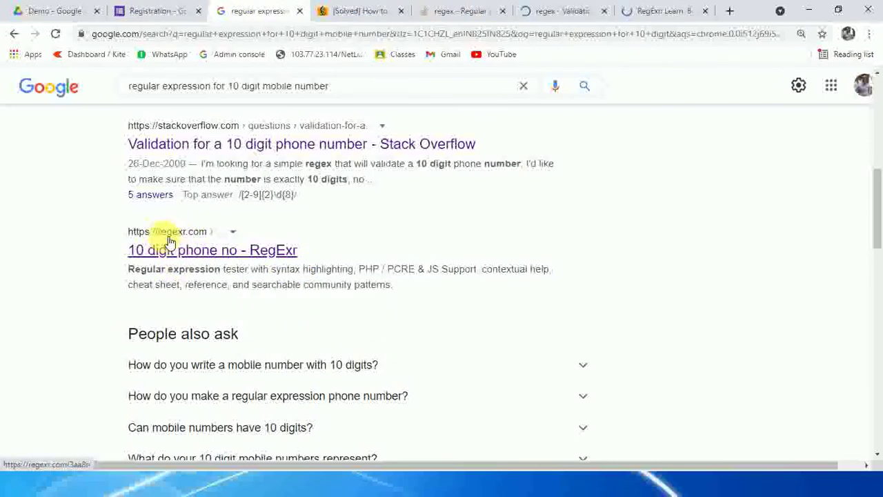
# Step: Select the ^[0-9]{10}$ pattern on RegExr and go back to the Registration form
pyautogui.click(686, 17)
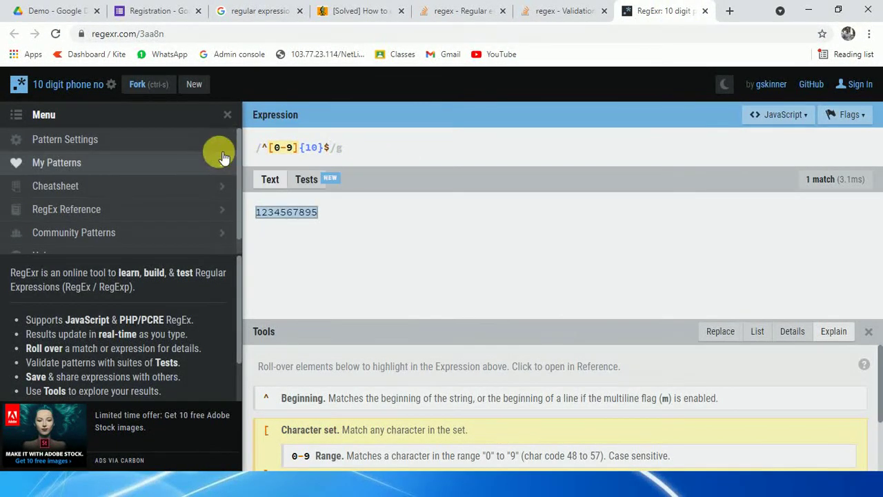
pyautogui.moveTo(330, 149)
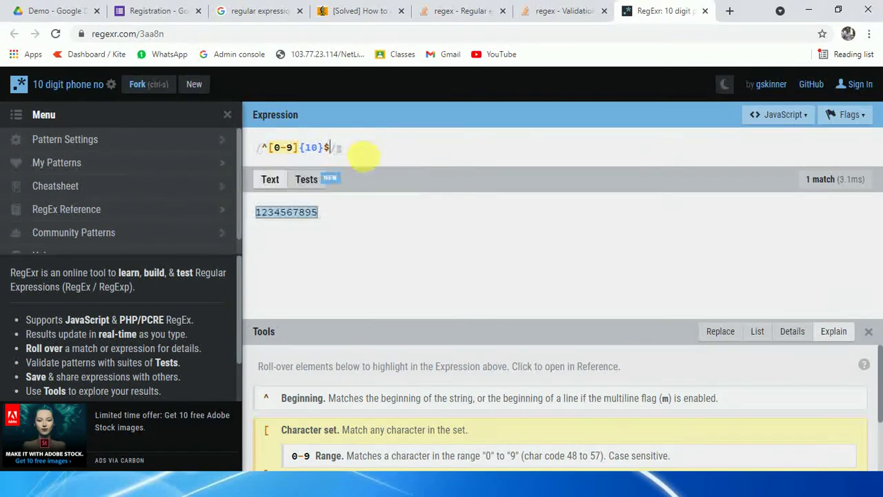
pyautogui.moveTo(331, 148); pyautogui.dragTo(253, 150)
pyautogui.hotkey('ctrl', 'c')
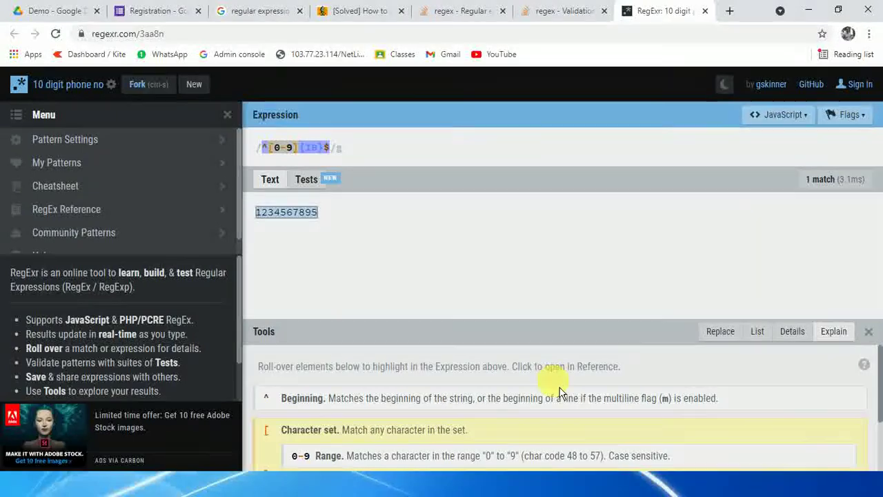
pyautogui.click(144, 11)
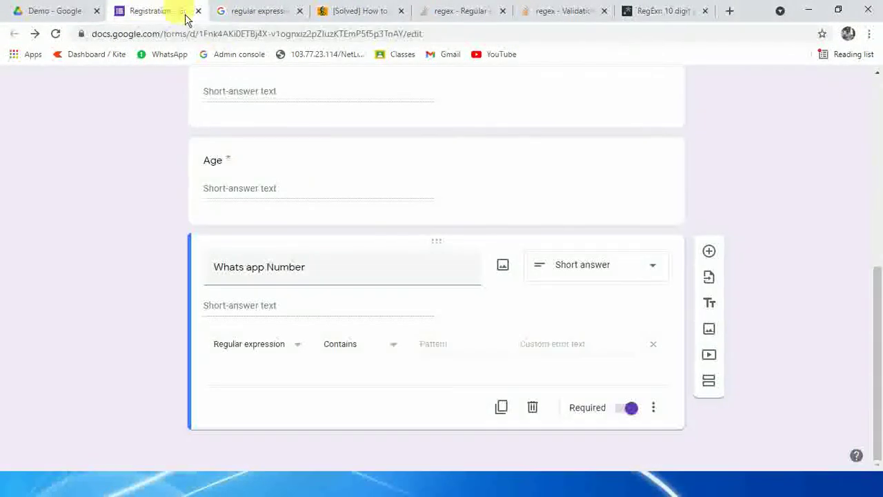
# Step: Paste ^[0-9]{10}$ as the validation pattern, checking it against the reference tabs
pyautogui.click(439, 349)
pyautogui.hotkey('ctrl', 'v')
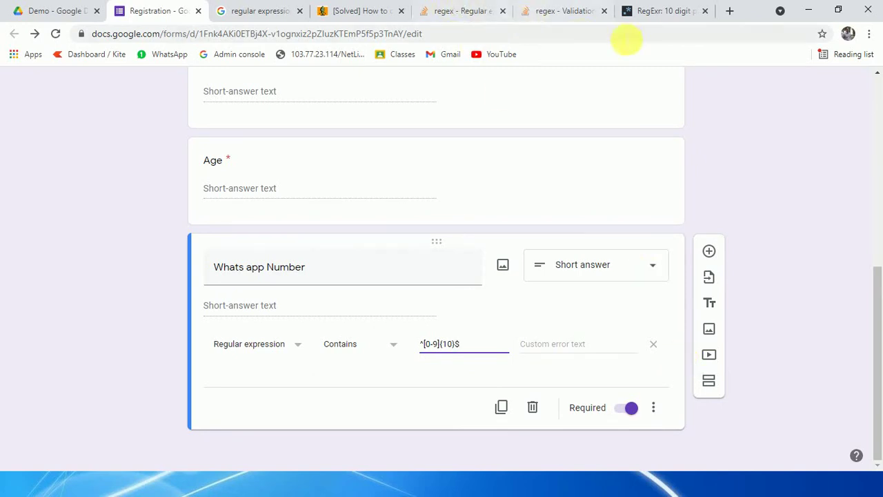
pyautogui.click(667, 11)
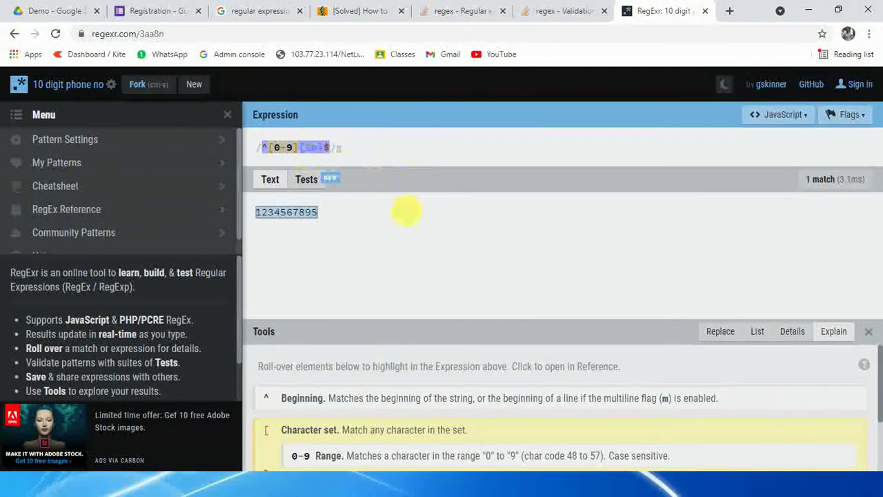
pyautogui.click(562, 11)
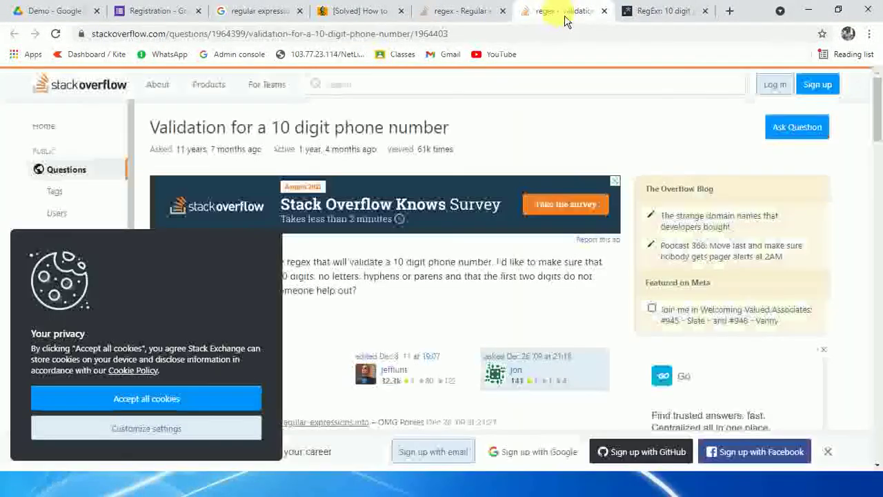
pyautogui.click(156, 11)
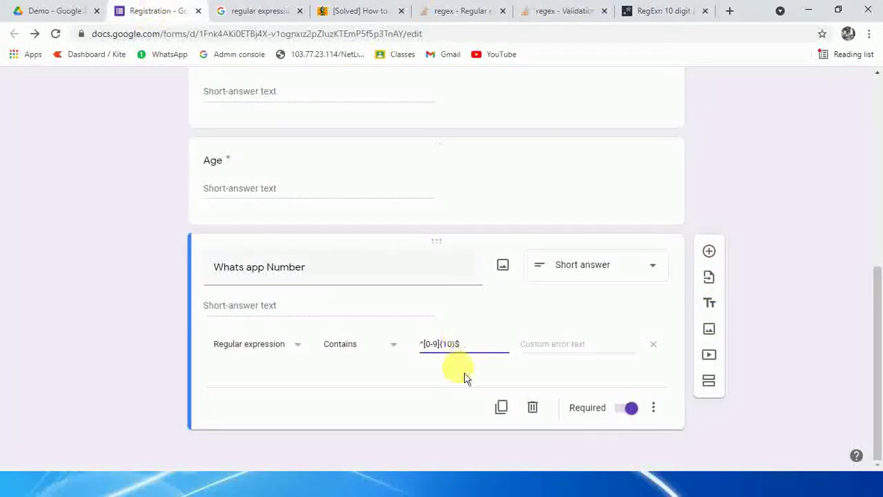
# Step: Enter the custom error text 'Please enter 10 digit contact number'
pyautogui.click(581, 347)
pyautogui.write('P')
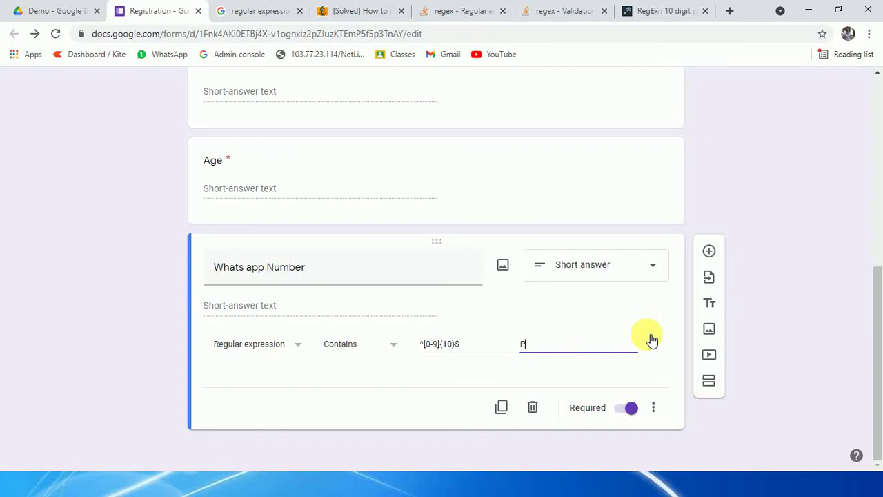
pyautogui.write('lease enter 10 digit con')
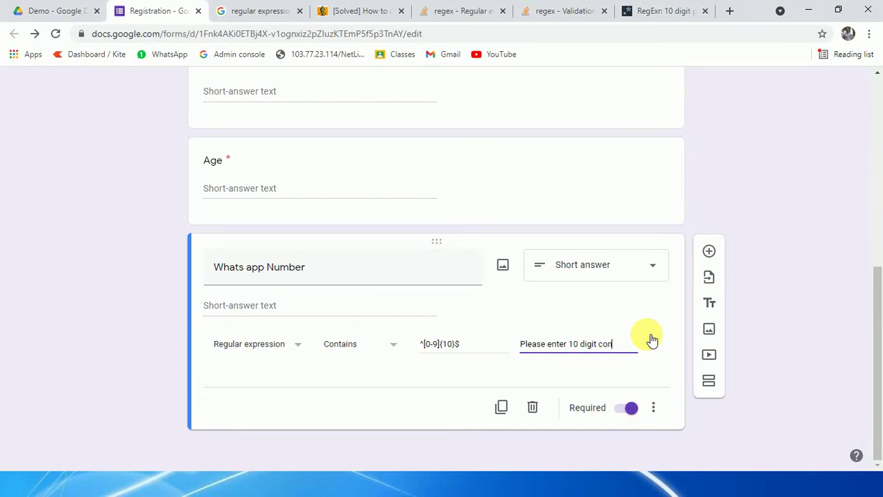
pyautogui.write('tact number')
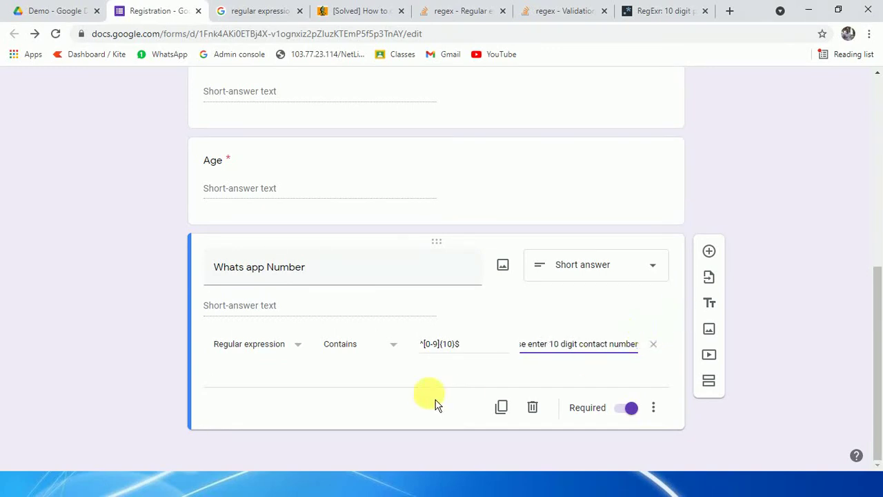
pyautogui.click(435, 404)
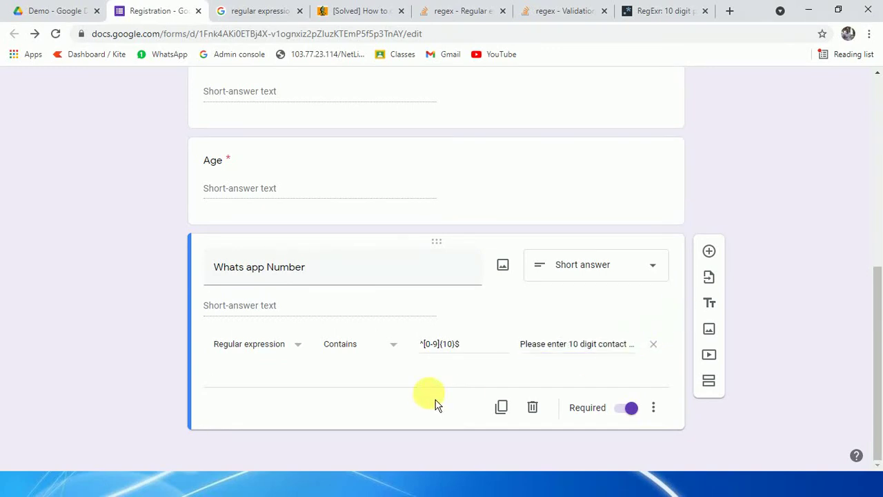
pyautogui.scroll(6, 436, 404)
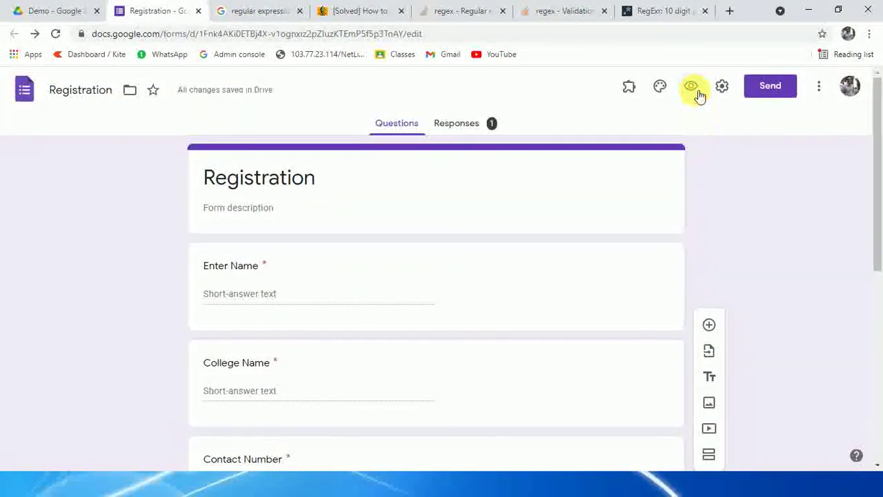
# Step: Preview the form and fill Enter Name and College Name with test text
pyautogui.click(693, 88)
pyautogui.scroll(-5, 517, 325)
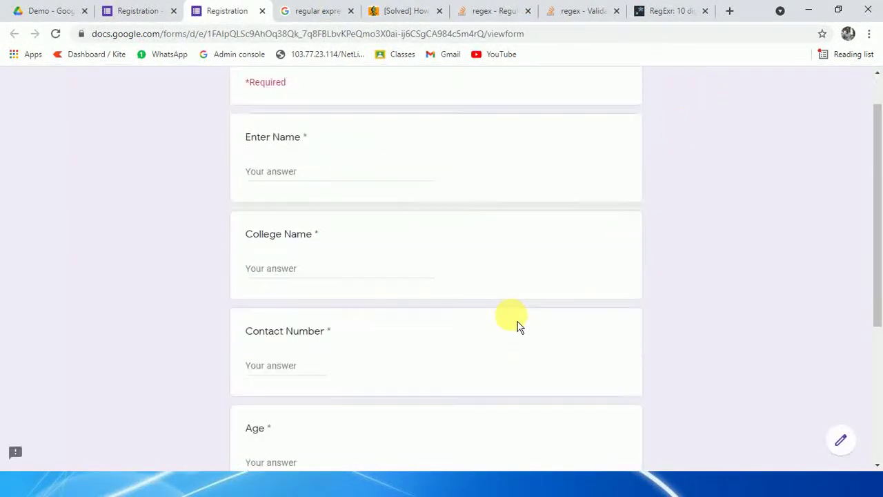
pyautogui.scroll(6, 518, 324)
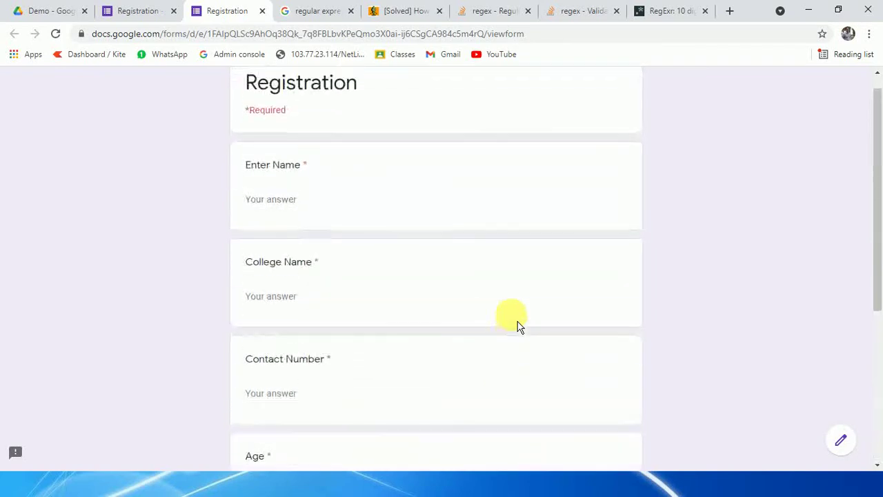
pyautogui.click(309, 221)
pyautogui.write('dfdfdf')
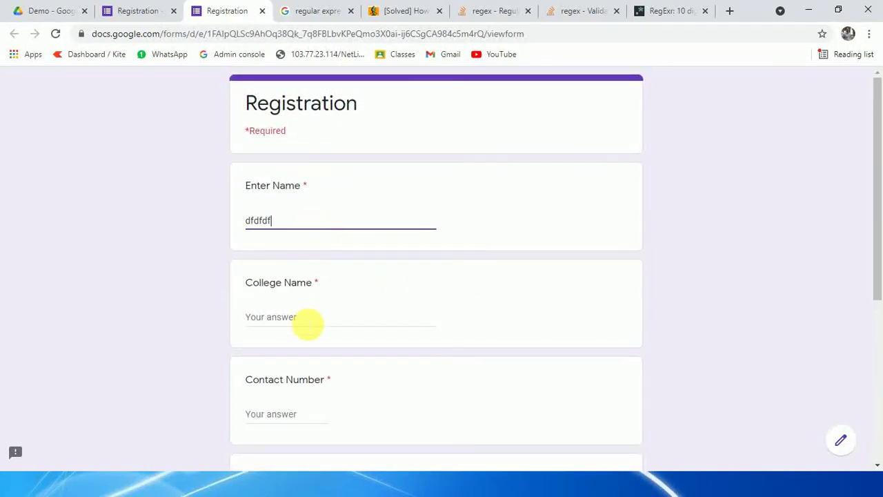
pyautogui.click(307, 319)
pyautogui.write('dfdf')
pyautogui.press('BackSpace')
pyautogui.press('BackSpace')
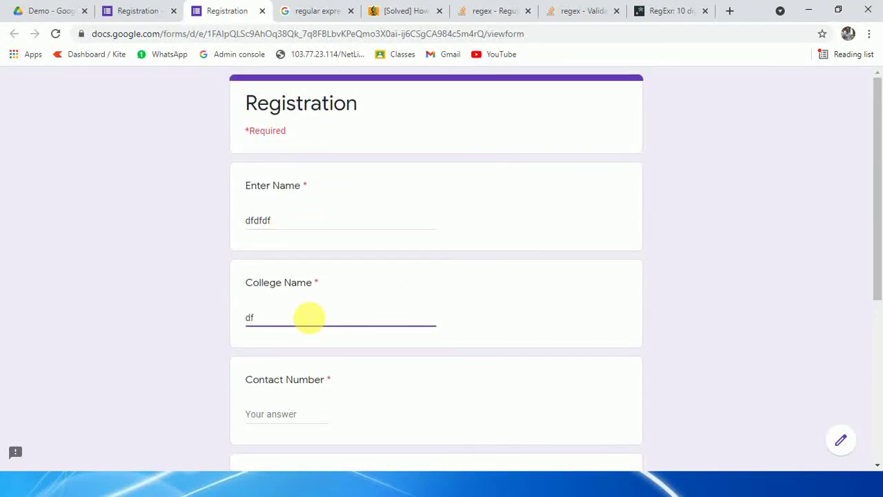
pyautogui.press('Tab')
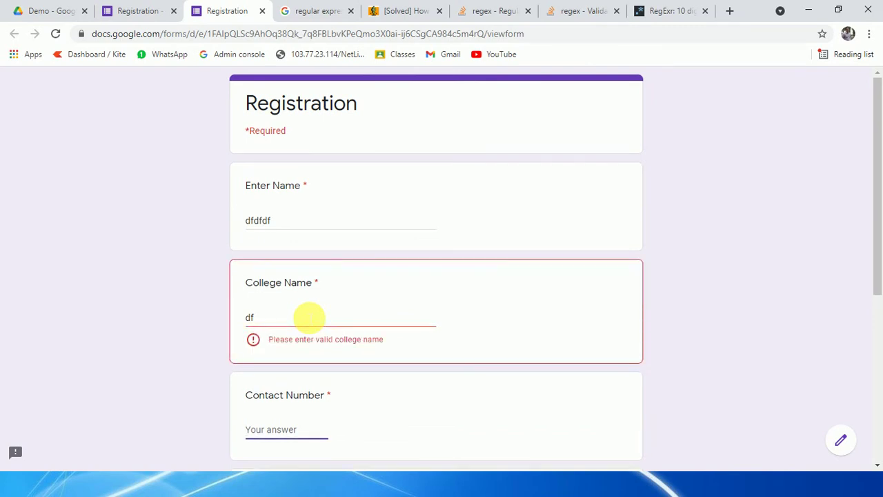
pyautogui.click(308, 317)
pyautogui.write('dfd')
# Step: Enter an 11-digit test number as the Contact Number answer
pyautogui.scroll(-3, 289, 305)
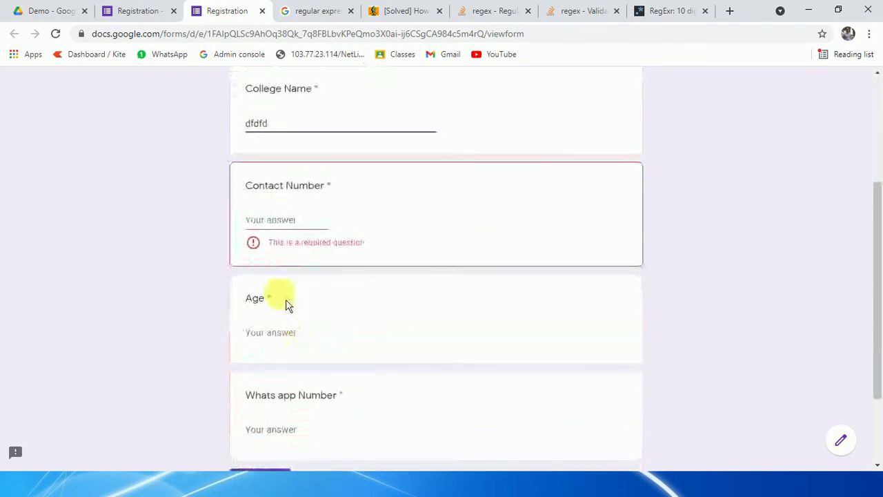
pyautogui.click(276, 222)
pyautogui.write('dddf')
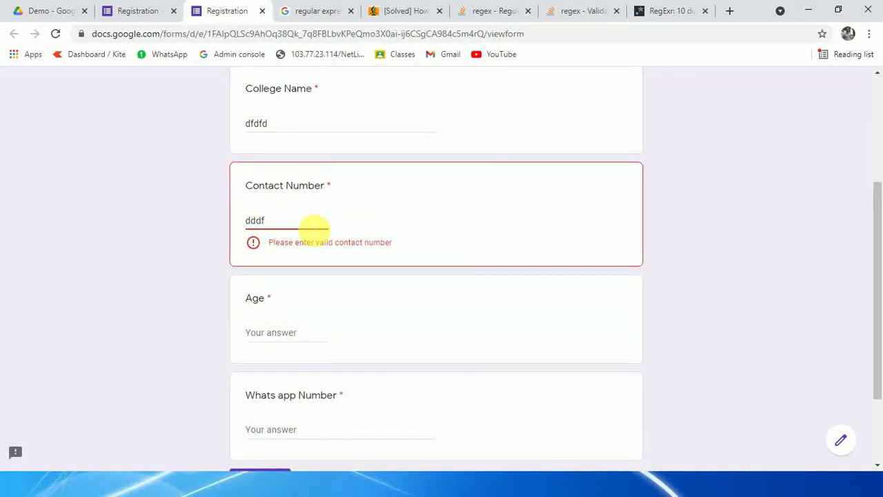
pyautogui.press('BackSpace')
pyautogui.press('BackSpace')
pyautogui.press('BackSpace')
pyautogui.press('BackSpace')
pyautogui.write('23232323233')
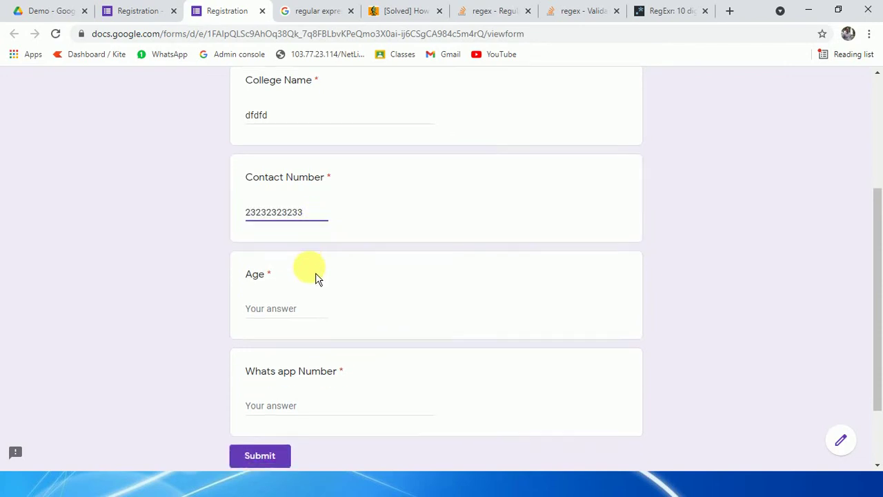
# Step: Test Age with 10, change it to 35, and enter a 10-digit WhatsApp Number
pyautogui.scroll(-2, 316, 277)
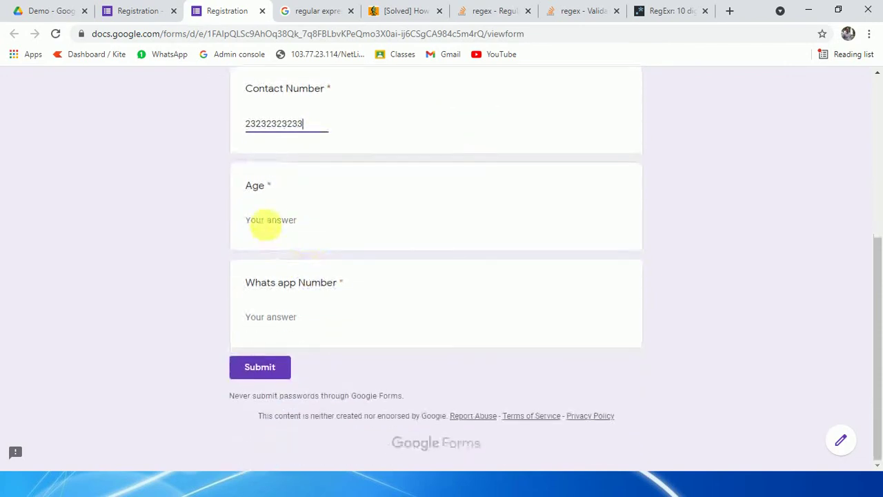
pyautogui.click(270, 222)
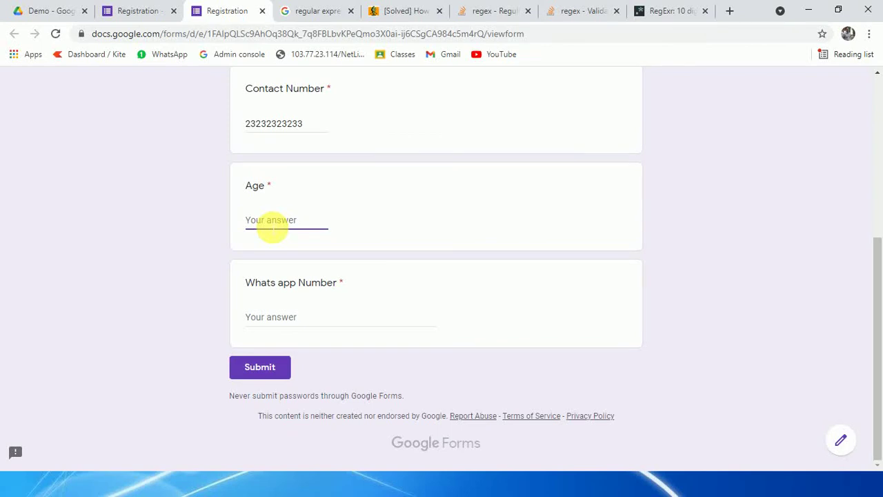
pyautogui.write('20')
pyautogui.press('BackSpace')
pyautogui.press('BackSpace')
pyautogui.write('10')
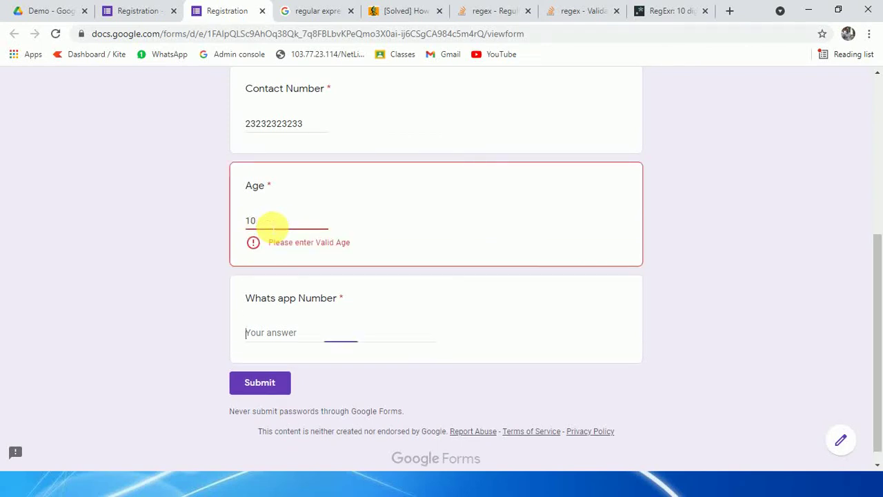
pyautogui.press('Tab')
pyautogui.hotkey('shift', 'Tab')
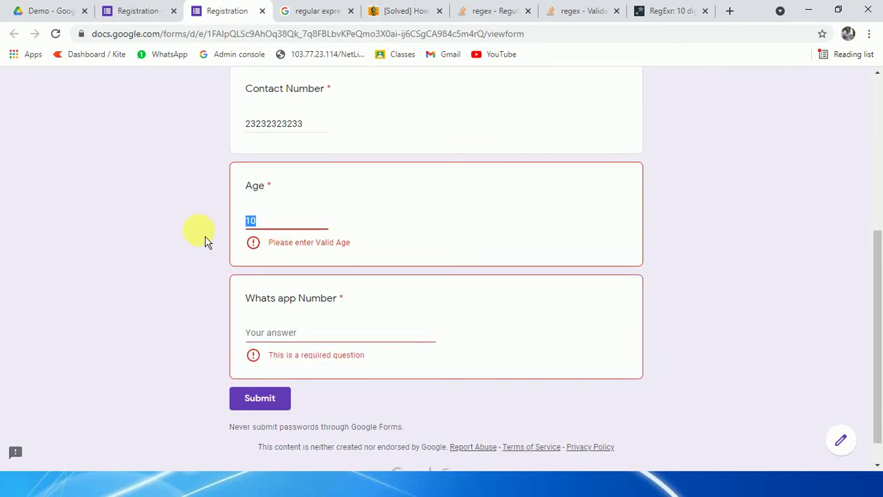
pyautogui.write('35')
pyautogui.press('Tab')
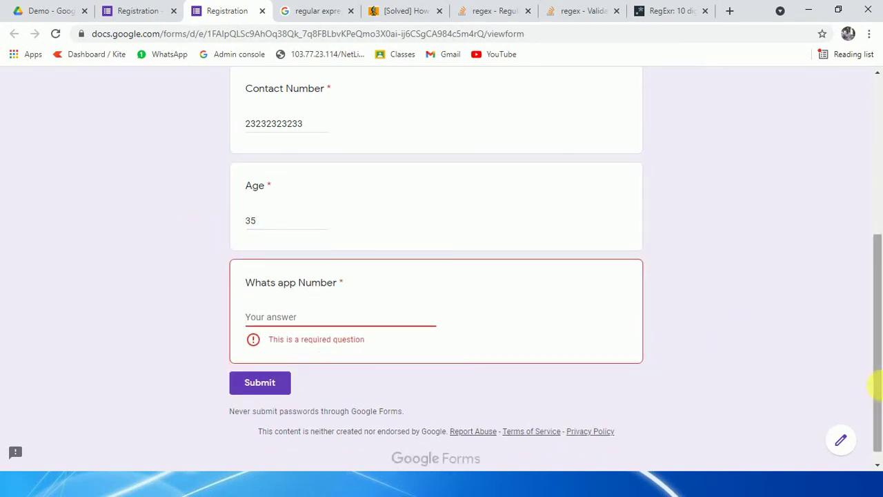
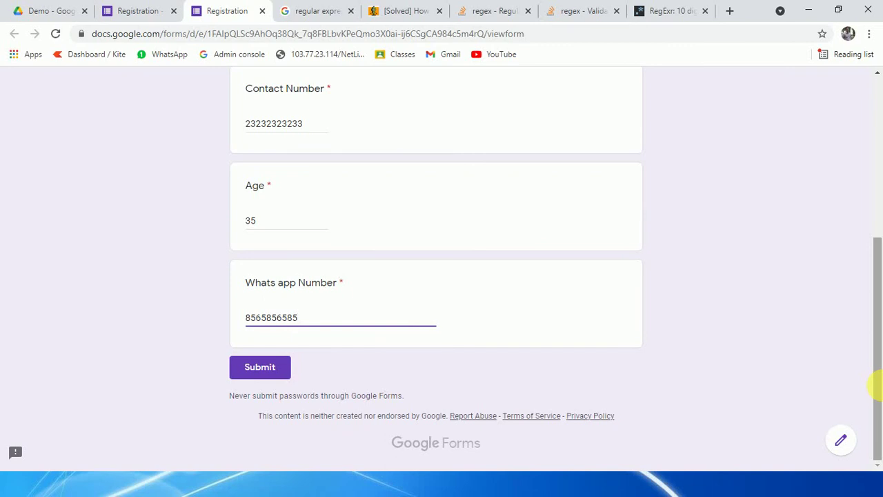
# Step: Try 9- and 11-digit WhatsApp Numbers to trigger the error, then trim back to ten digits
pyautogui.press('BackSpace')
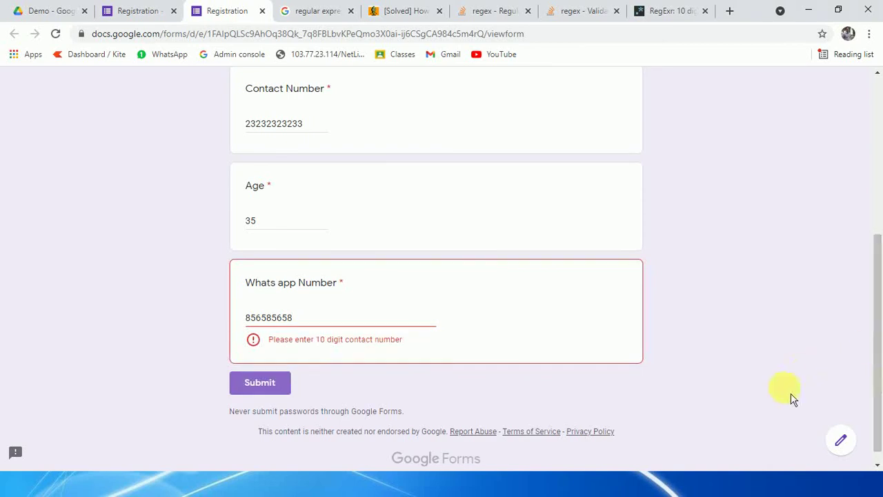
pyautogui.write('88')
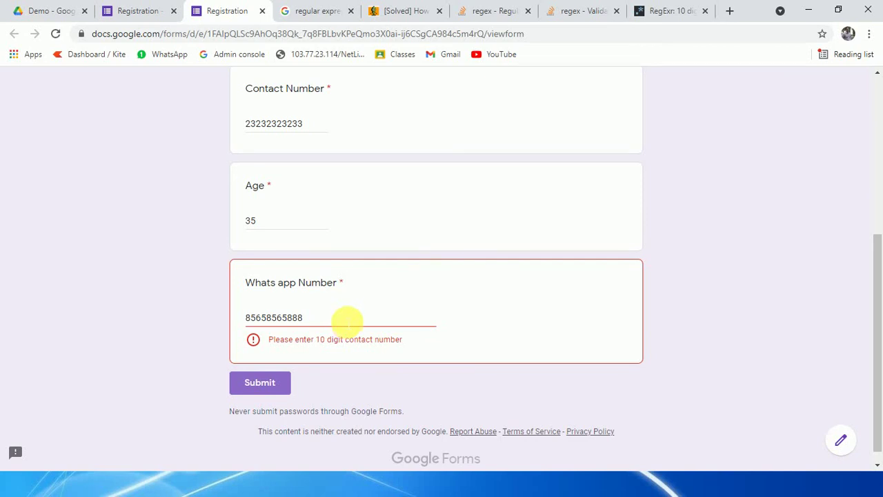
pyautogui.moveTo(345, 318); pyautogui.dragTo(117, 327)
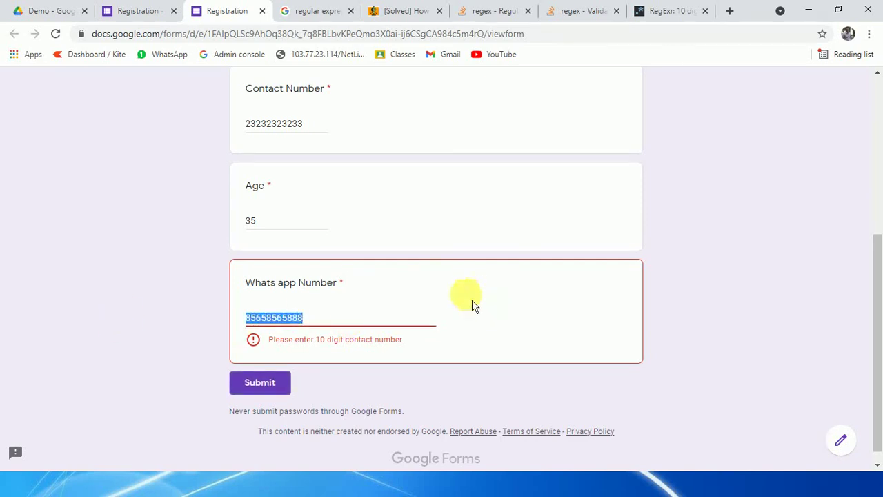
pyautogui.click(270, 384)
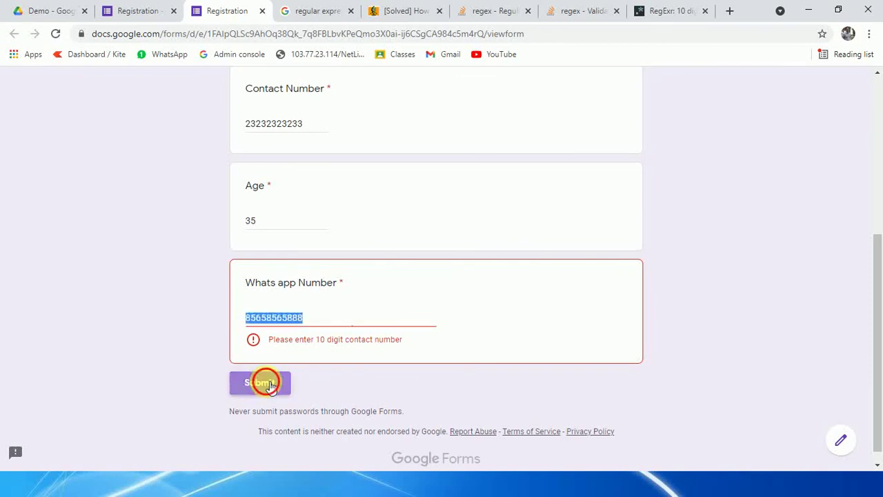
pyautogui.moveTo(324, 320); pyautogui.dragTo(250, 329)
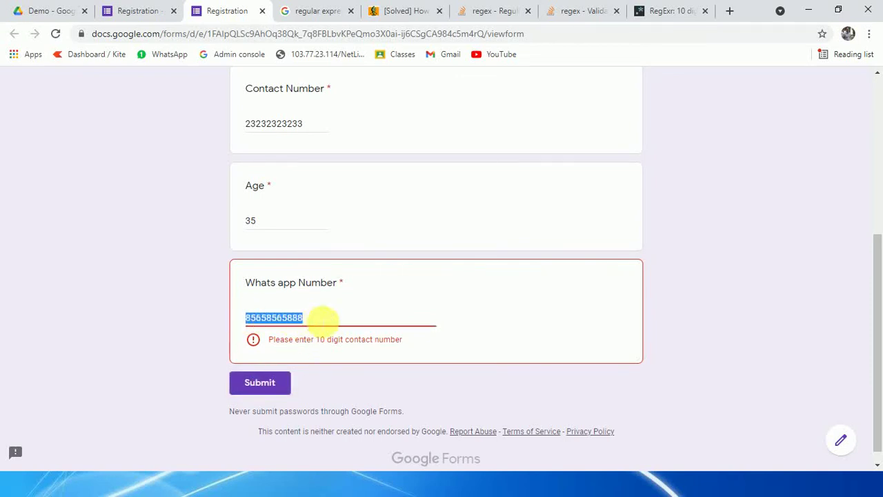
pyautogui.click(322, 319)
pyautogui.press('BackSpace')
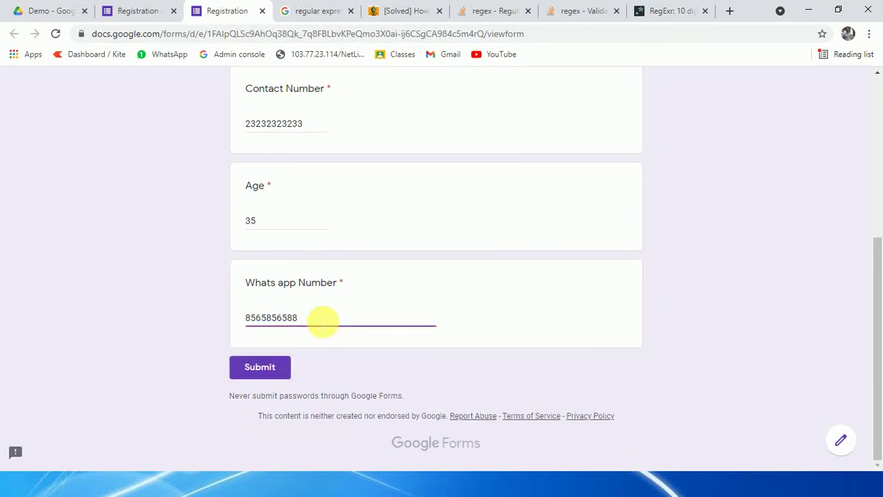
pyautogui.scroll(5, 323, 321)
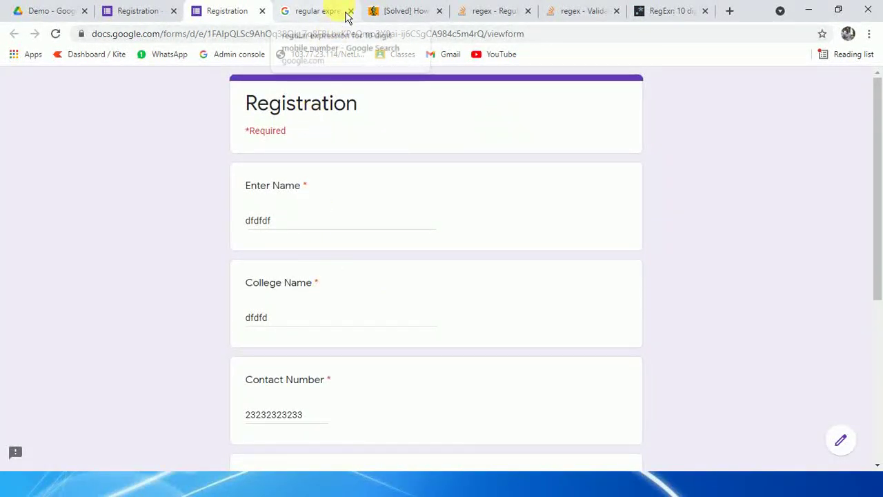
# Step: Switch back to the Registration form editor and scroll through its questions
pyautogui.click(138, 10)
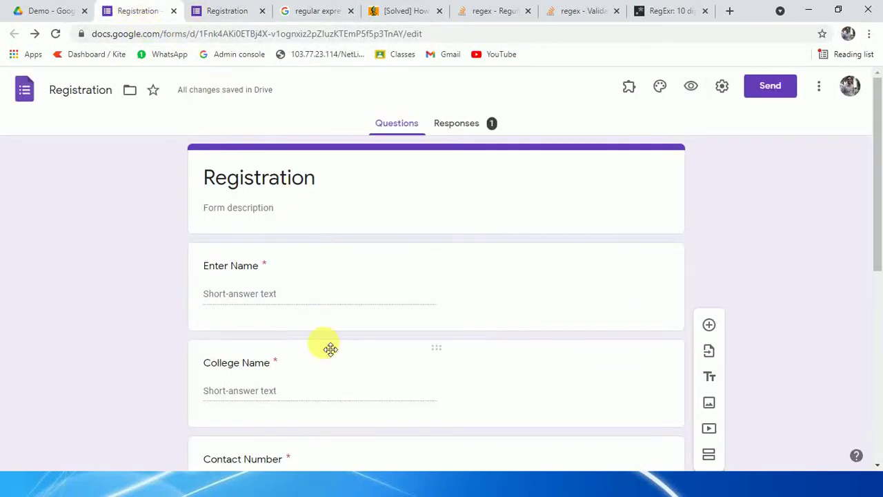
pyautogui.scroll(-3, 328, 346)
pyautogui.scroll(-3, 324, 342)
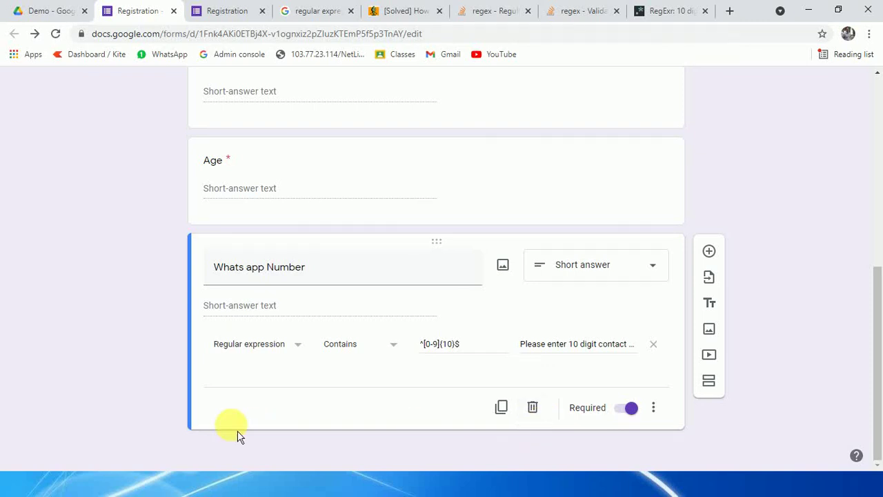
pyautogui.scroll(7, 237, 432)
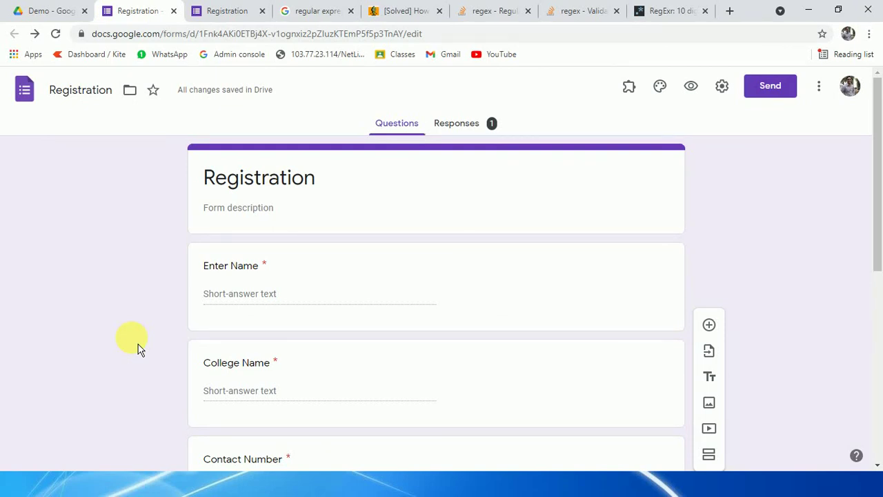
pyautogui.scroll(-3, 315, 296)
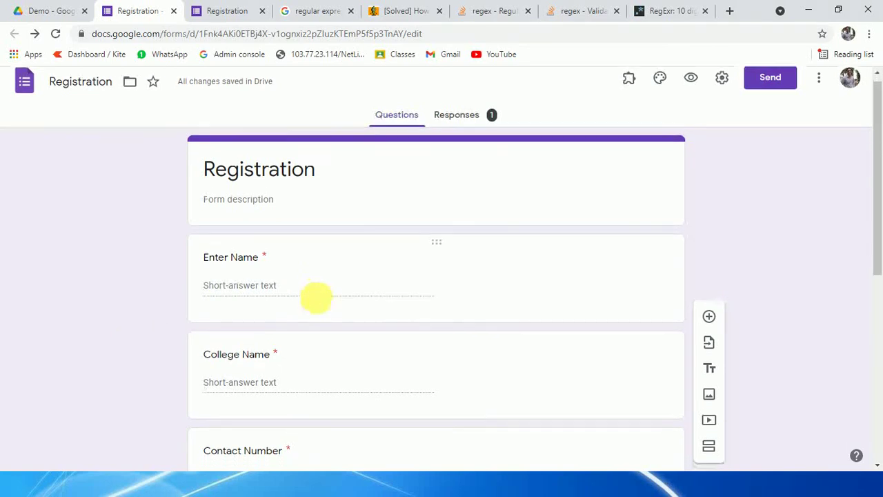